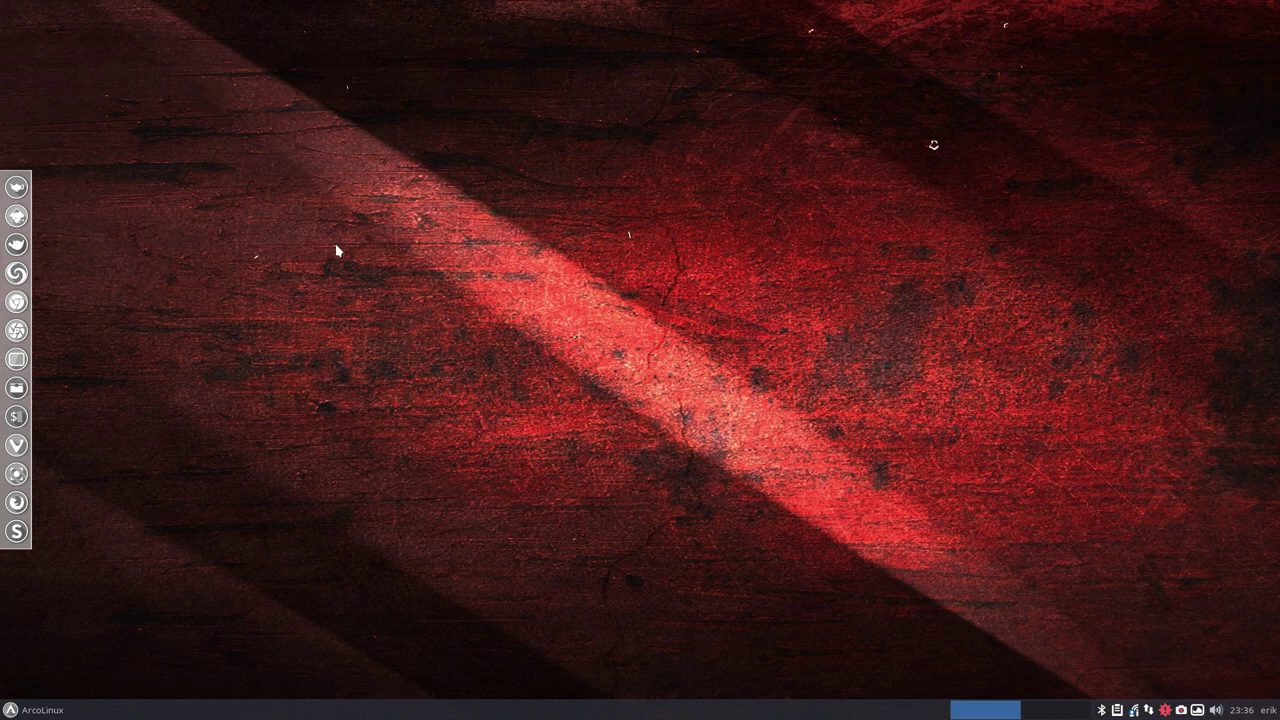
- Open the Keyboard settings and show the application shortcuts
click(35, 711)
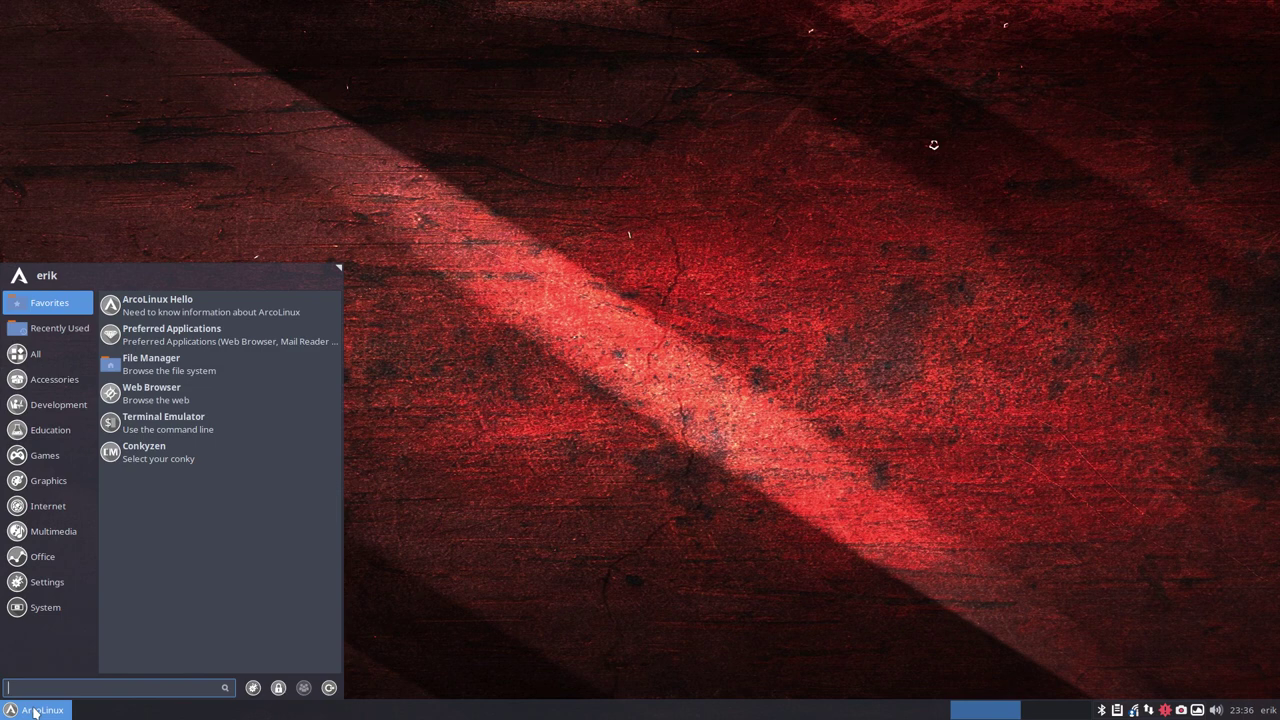
text(keyb)
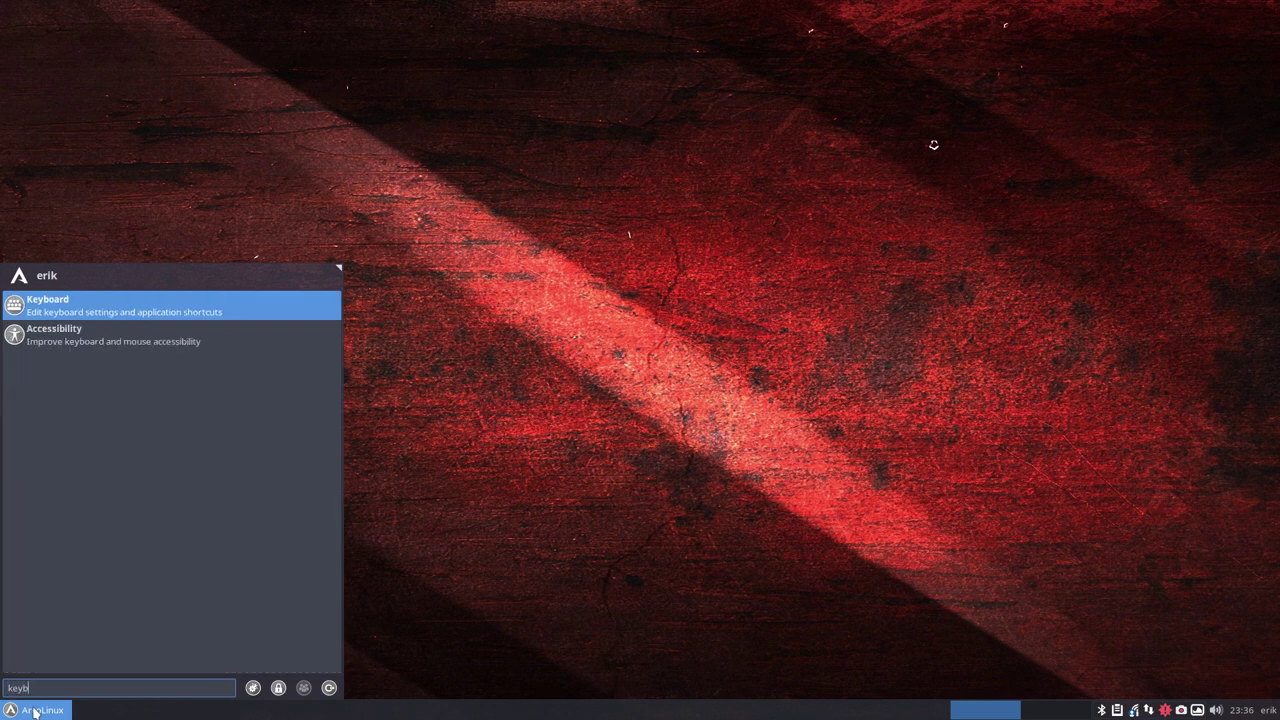
key(Return)
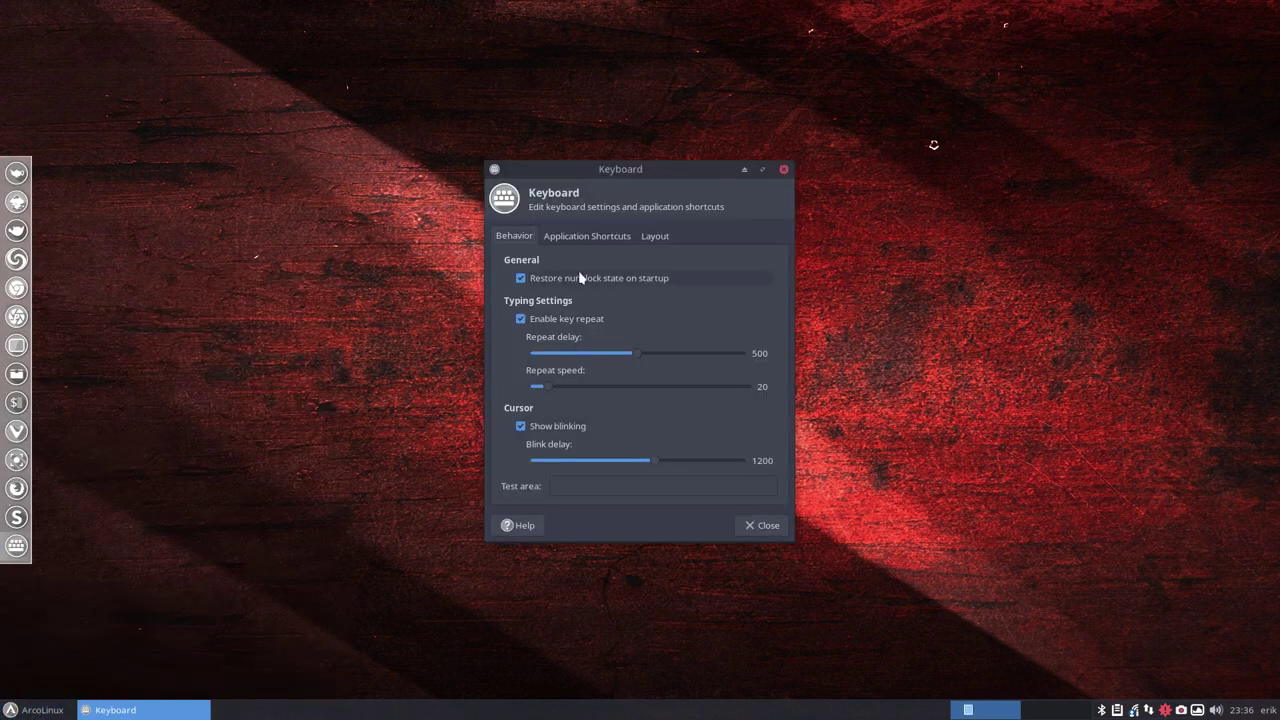
click(592, 237)
- Add an application shortcut that runs the command cmatrix with Alt+L, and try it out from the desktop
click(524, 487)
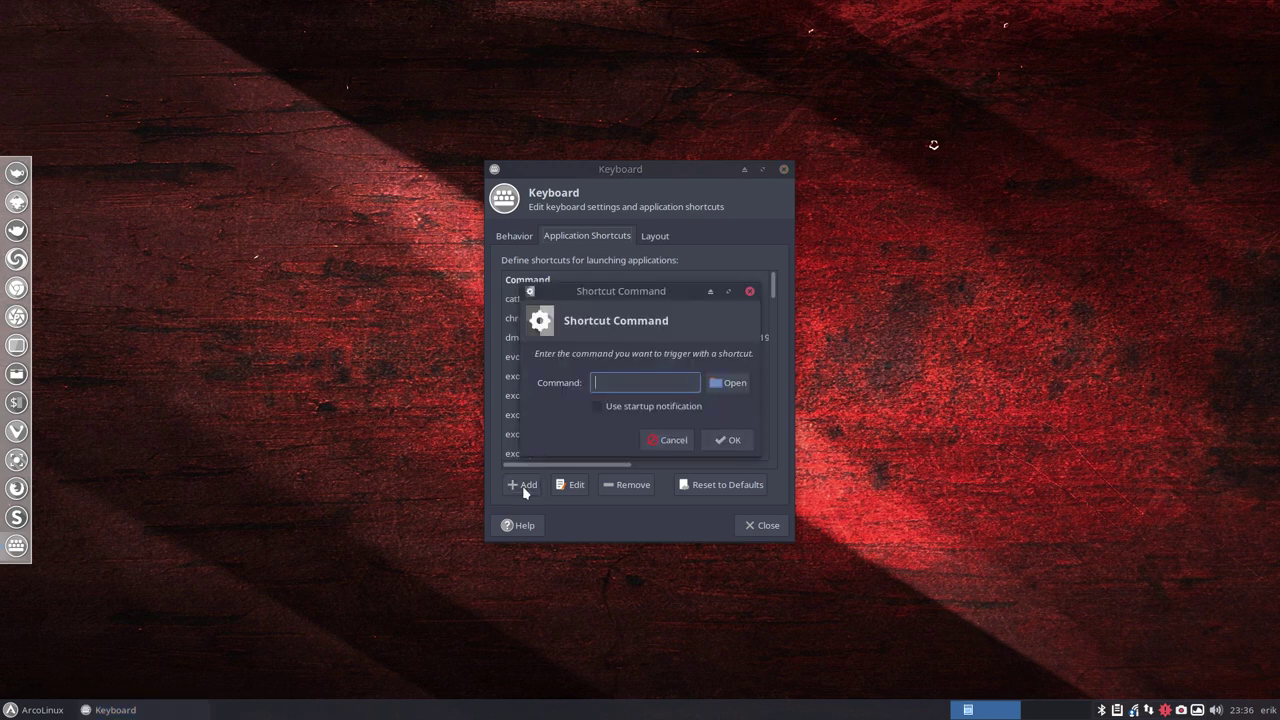
text(cmatrix)
click(727, 440)
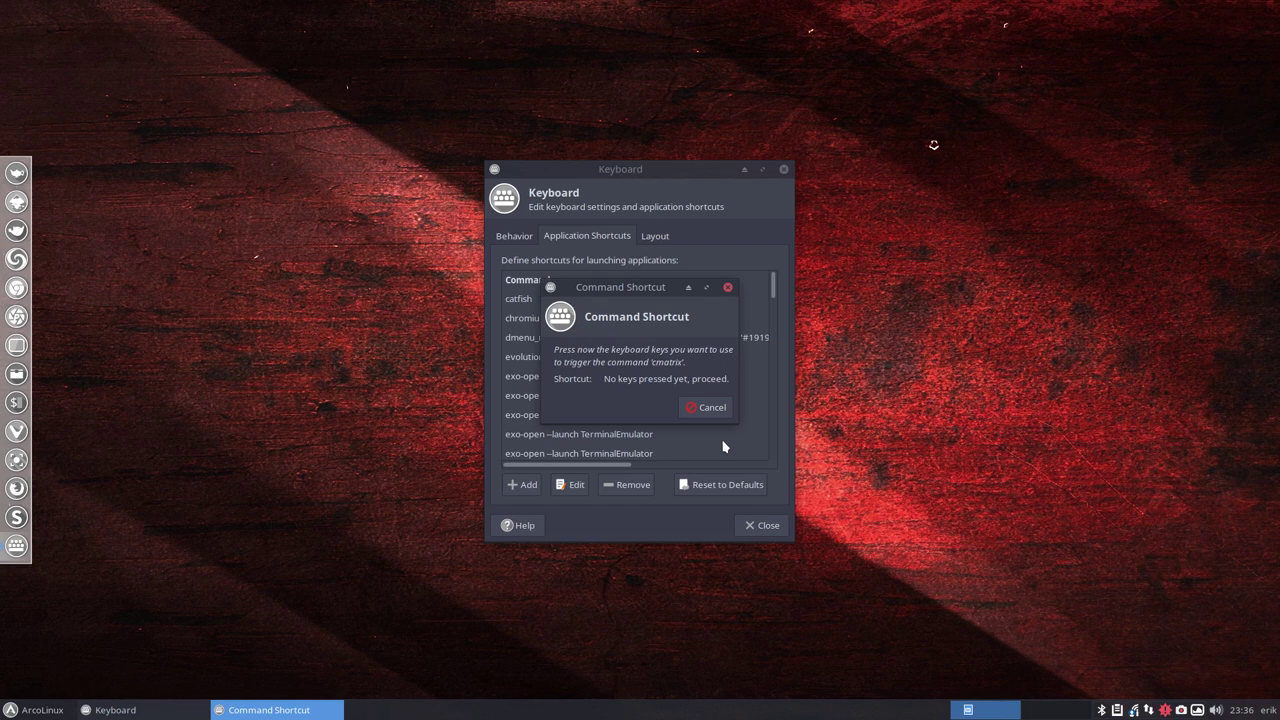
key(alt+l)
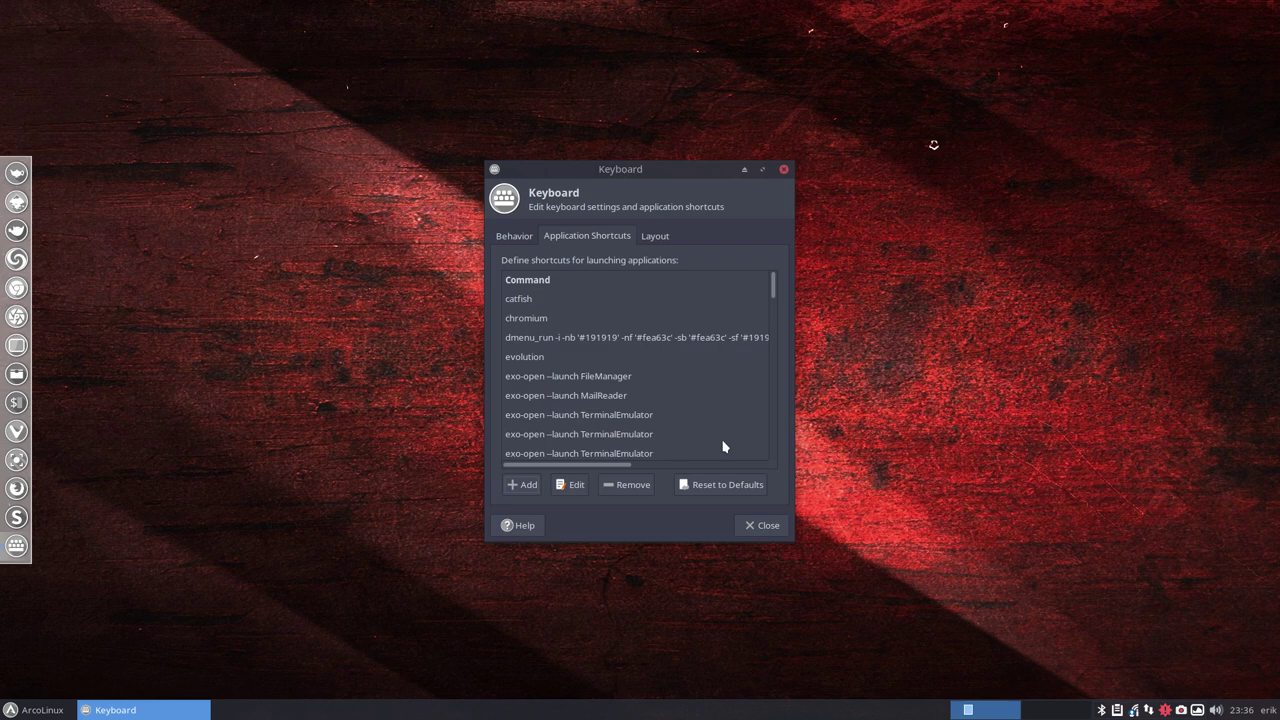
key(alt+c)
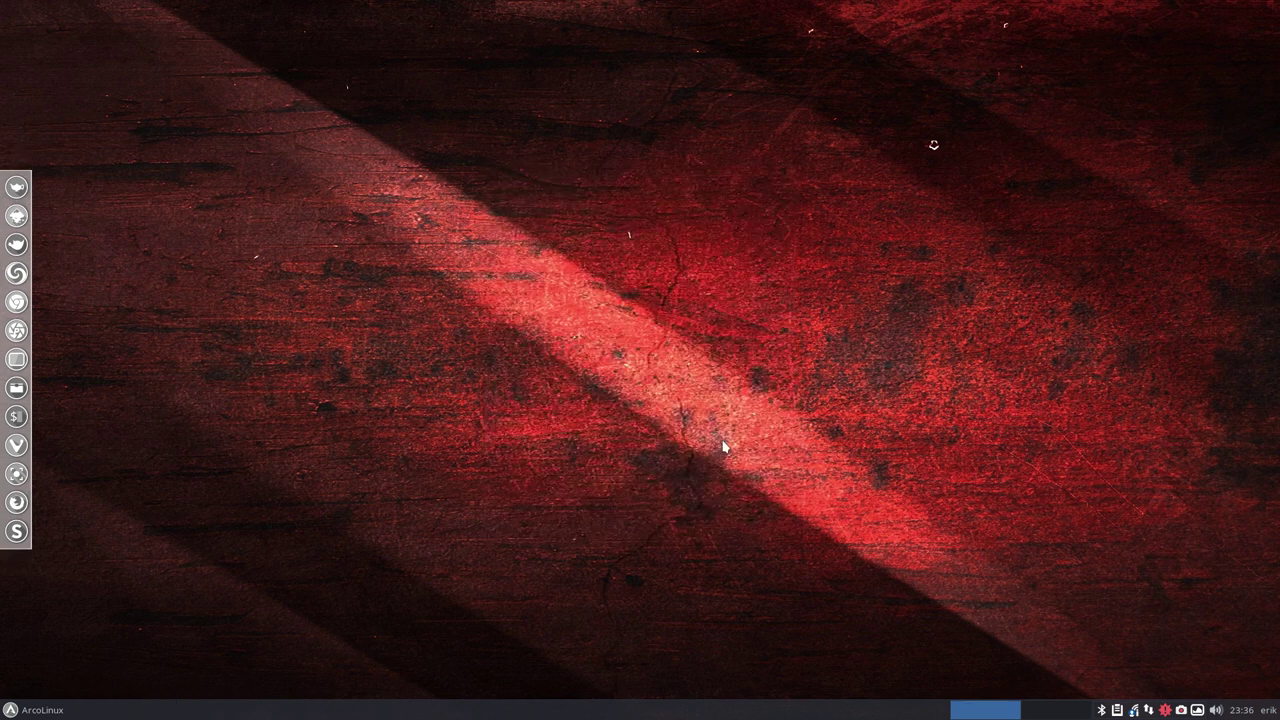
key(alt+l)
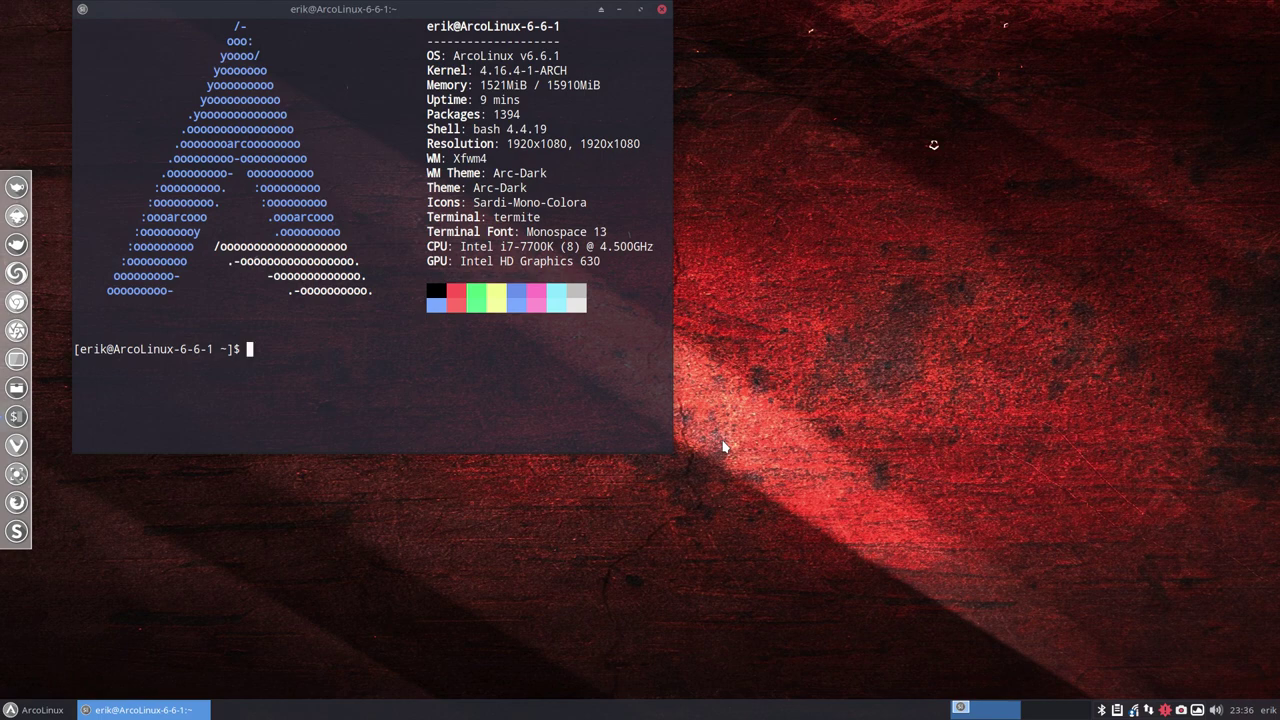
click(661, 10)
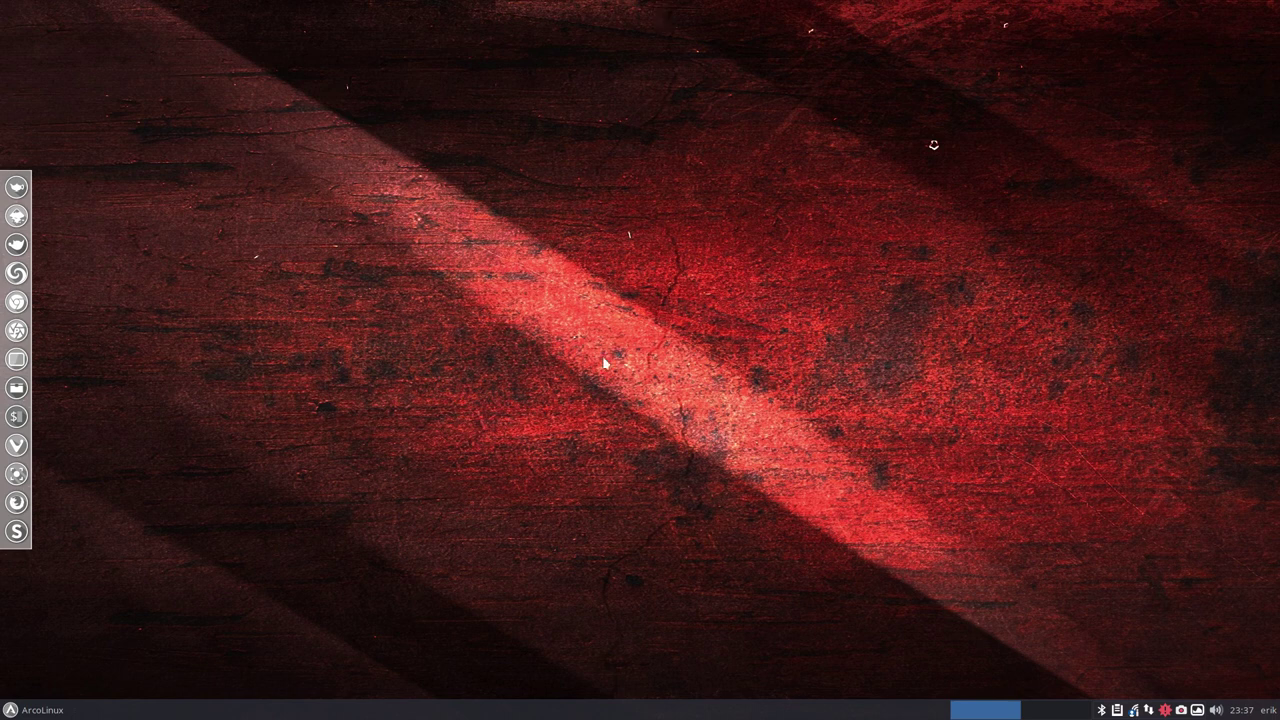
- Run sudo pacman -Syyu in a new terminal, enter the account password and accept the package installation
key(ctrl+alt+Return)
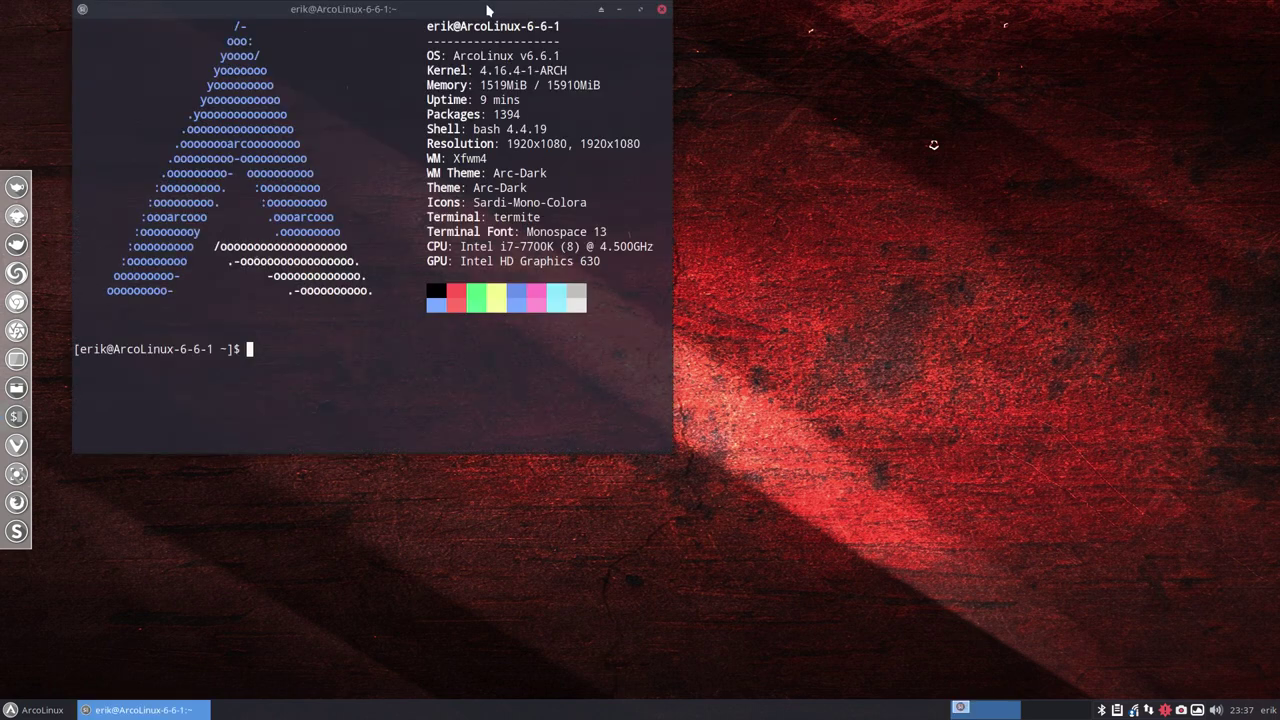
drag(488, 10, 698, 83)
text(sudo)
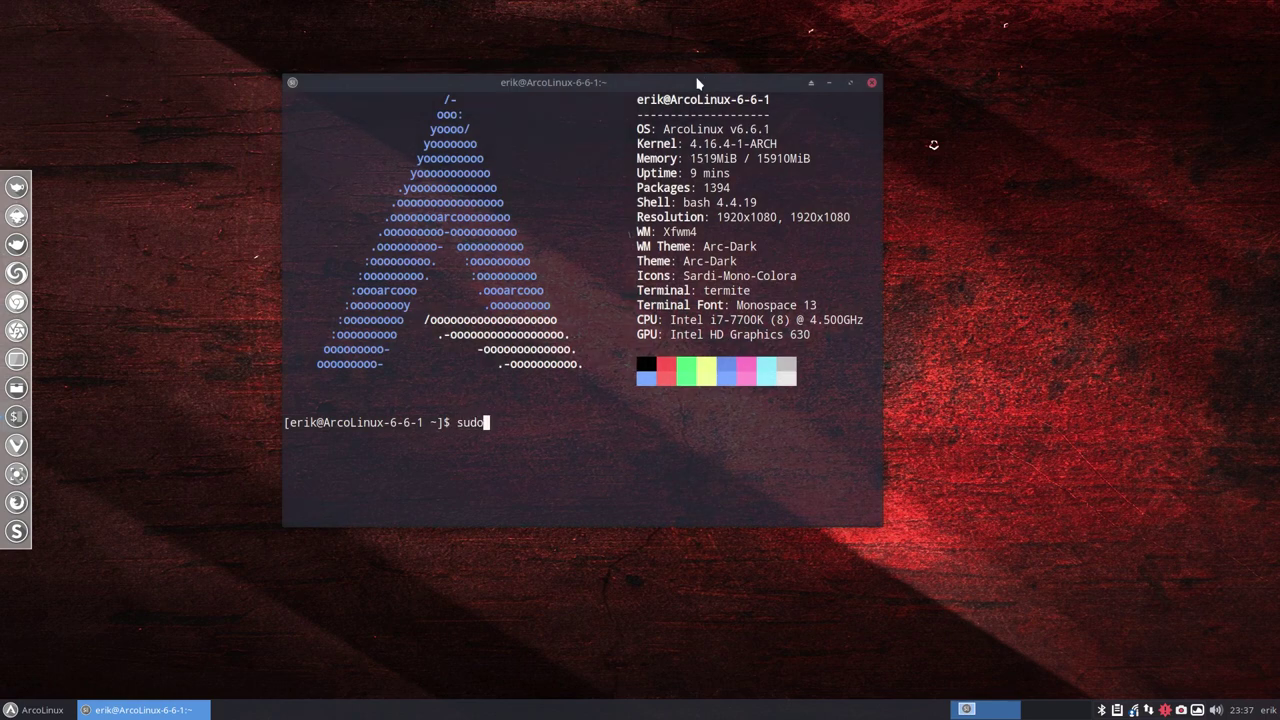
text( pacman -Syyu)
key(Return)
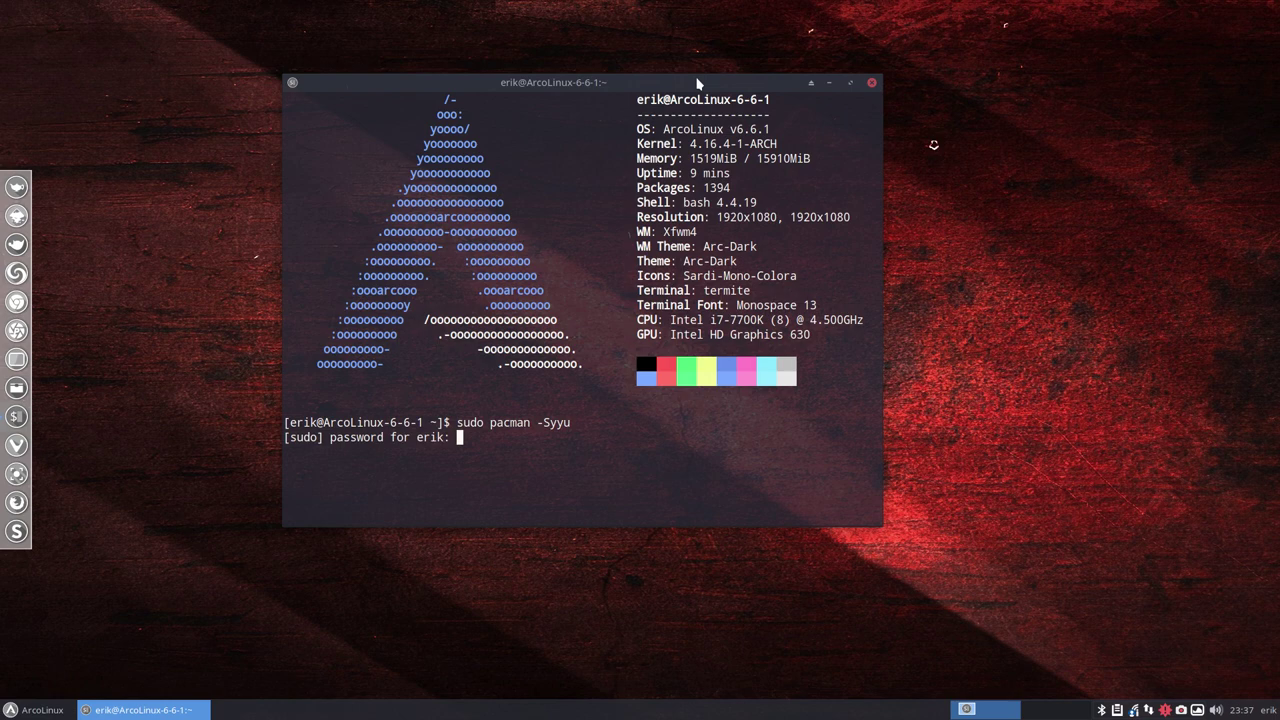
key(Return)
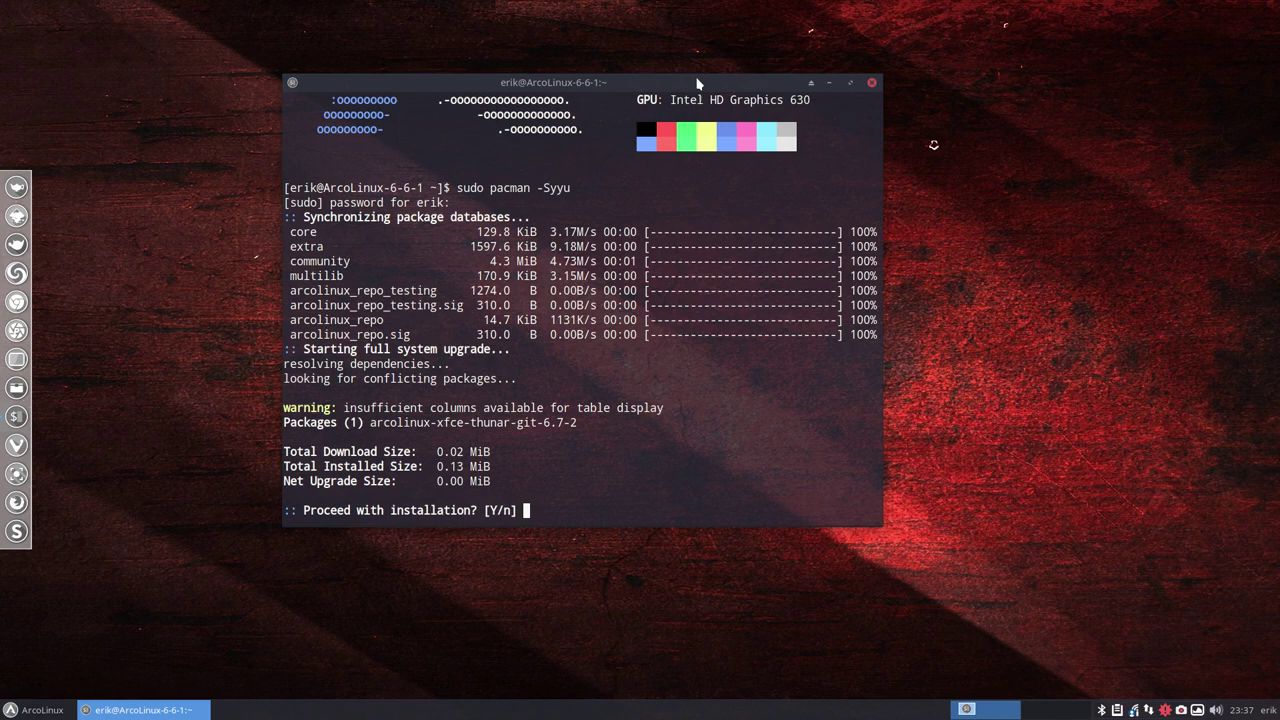
text(y)
key(Return)
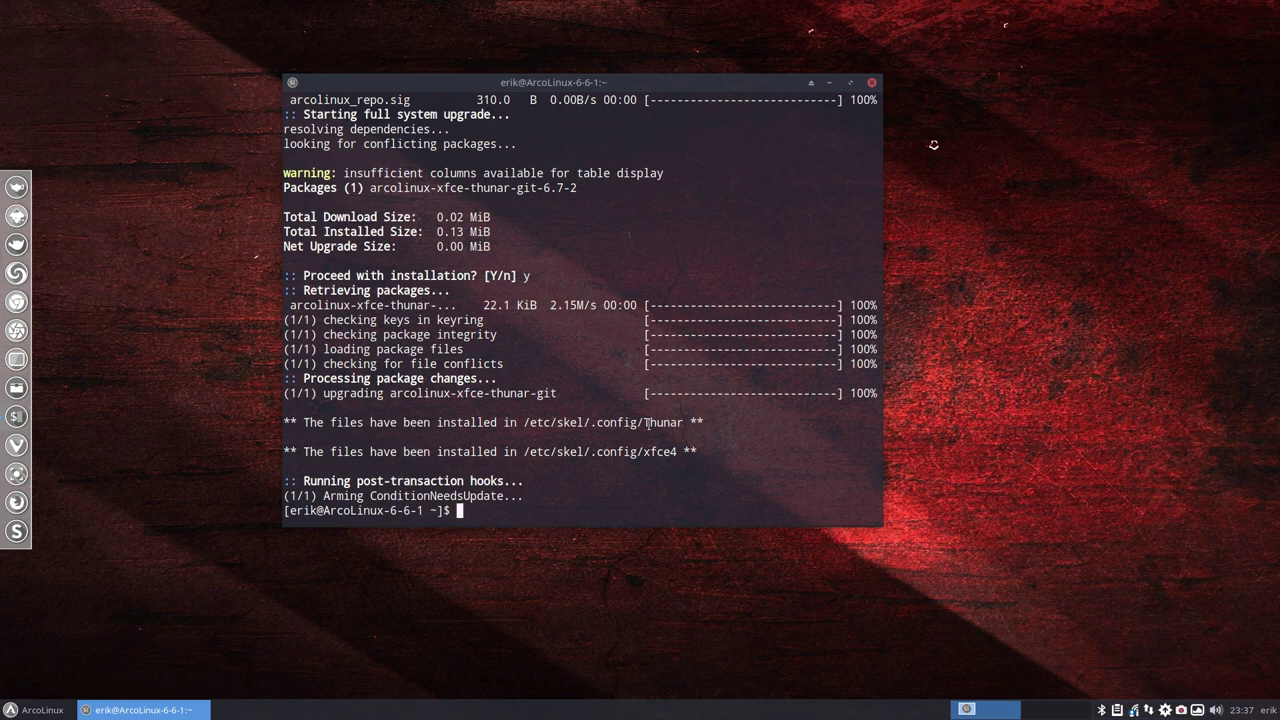
- Review the Thunar and xfce4 install paths under /etc/skel/.config in the output and close the terminal
drag(644, 423, 677, 451)
click(665, 451)
click(873, 84)
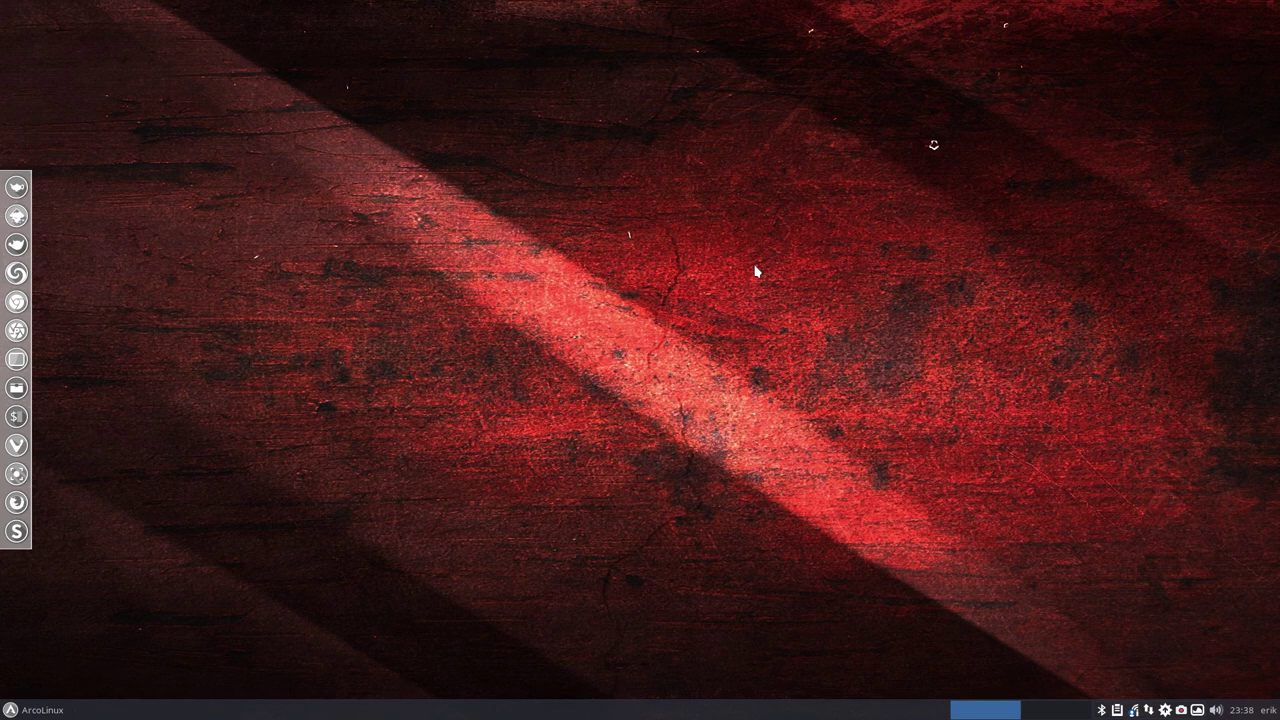
- Browse to /etc/skel/.config/xfce4/xfconf/xfce-perchannel-xml in the file manager and open xfce4-keyboard-shortcuts.xml in Geany
click(22, 386)
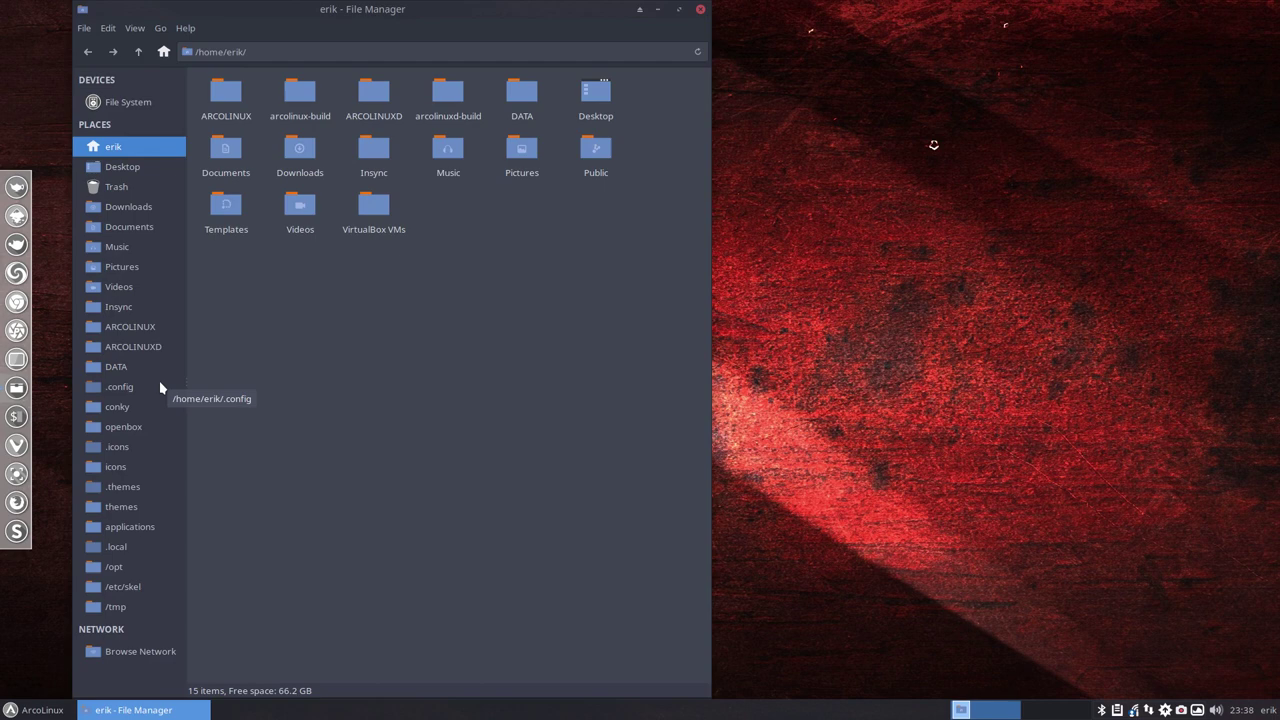
click(125, 589)
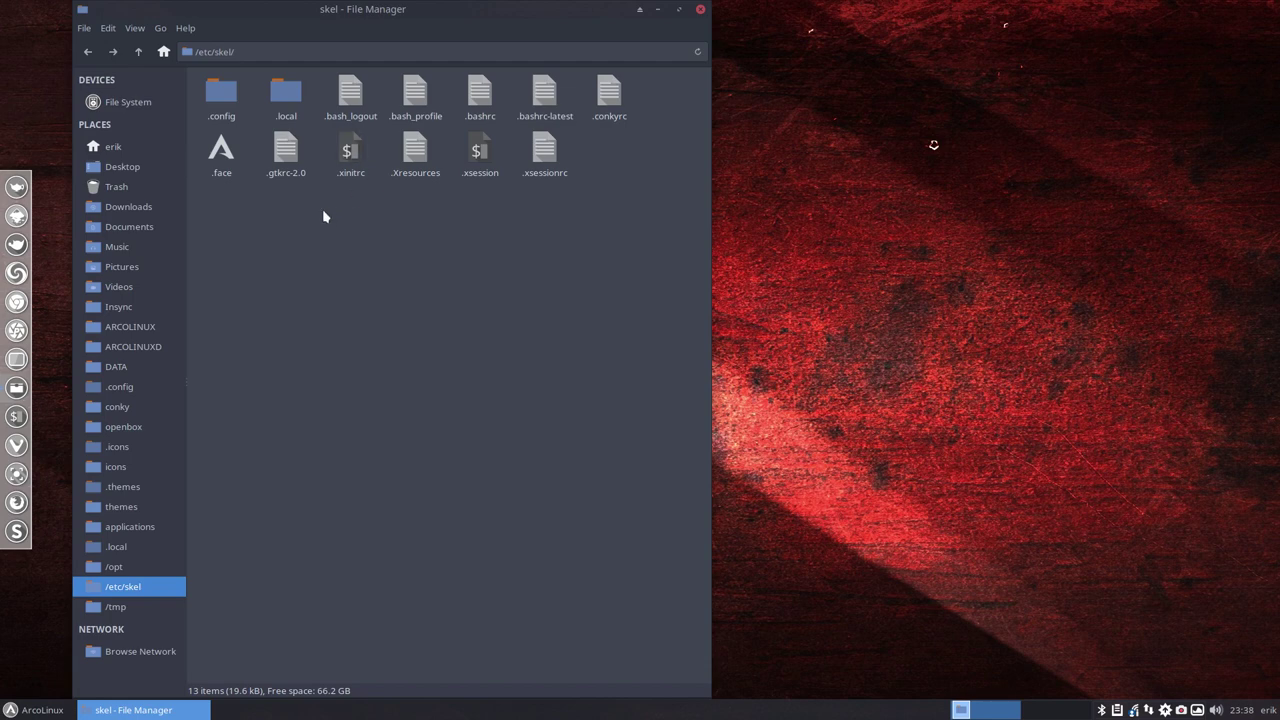
double_click(223, 96)
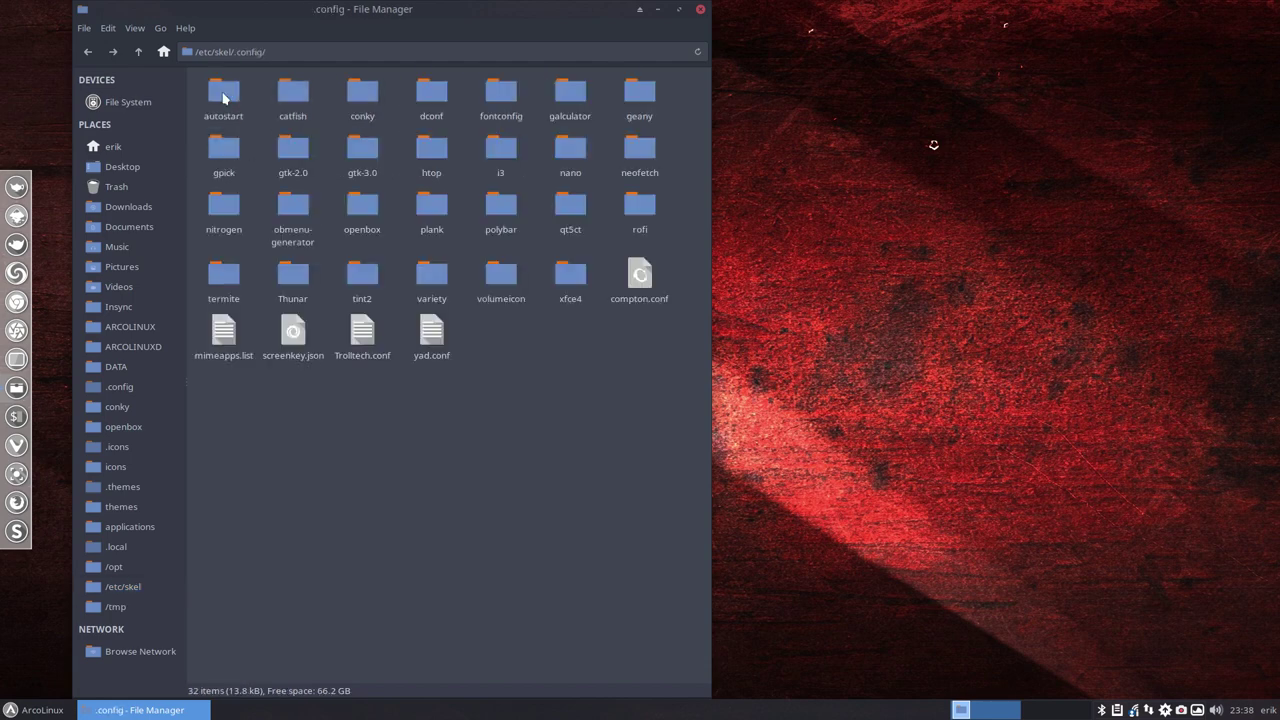
click(568, 290)
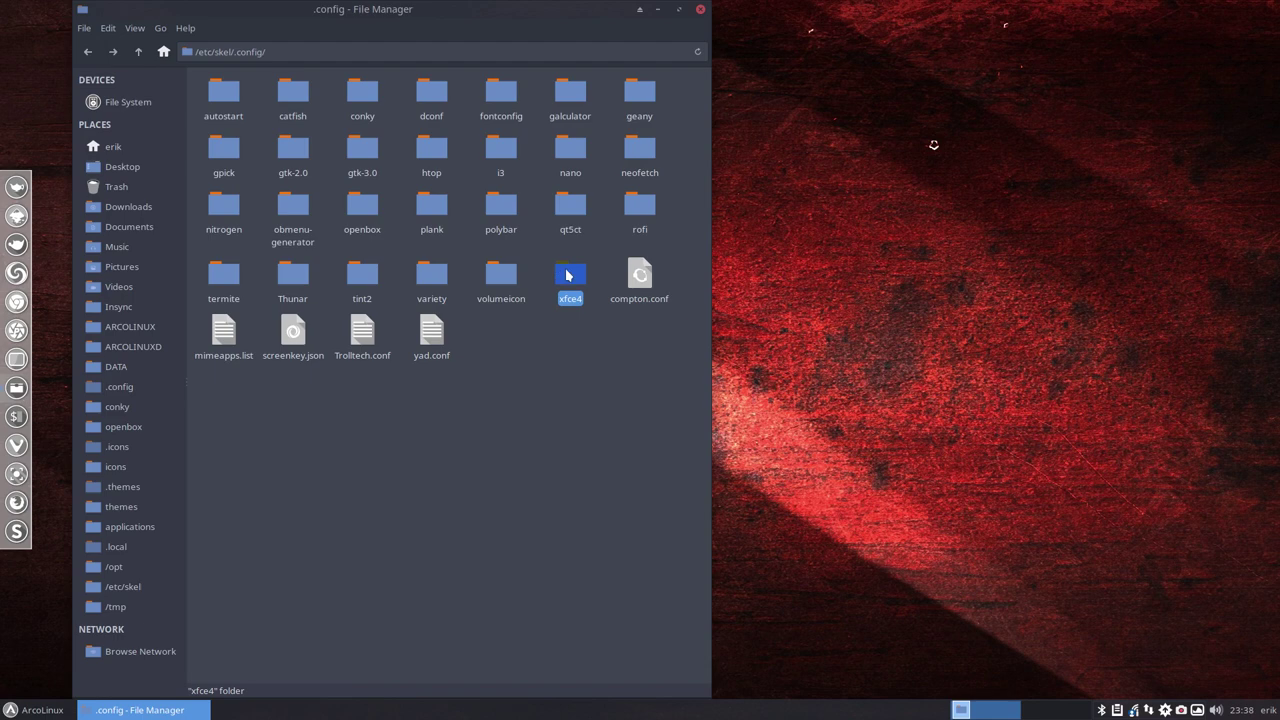
double_click(570, 278)
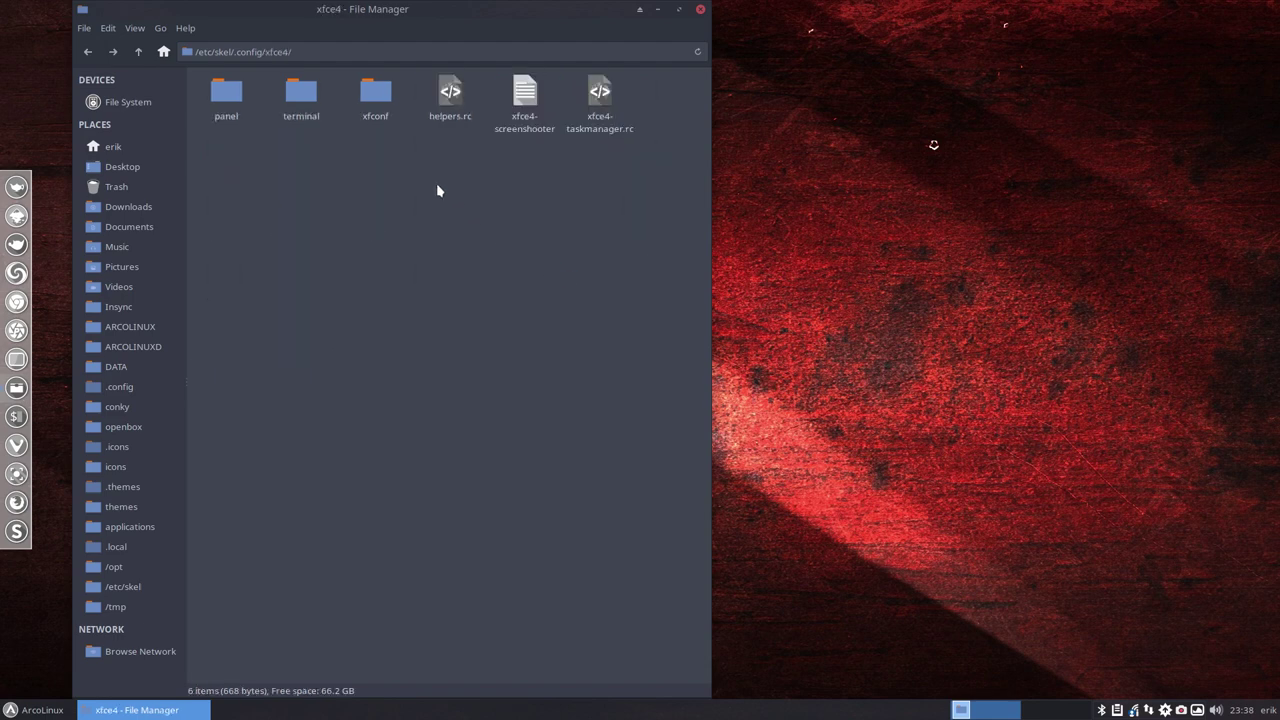
double_click(380, 108)
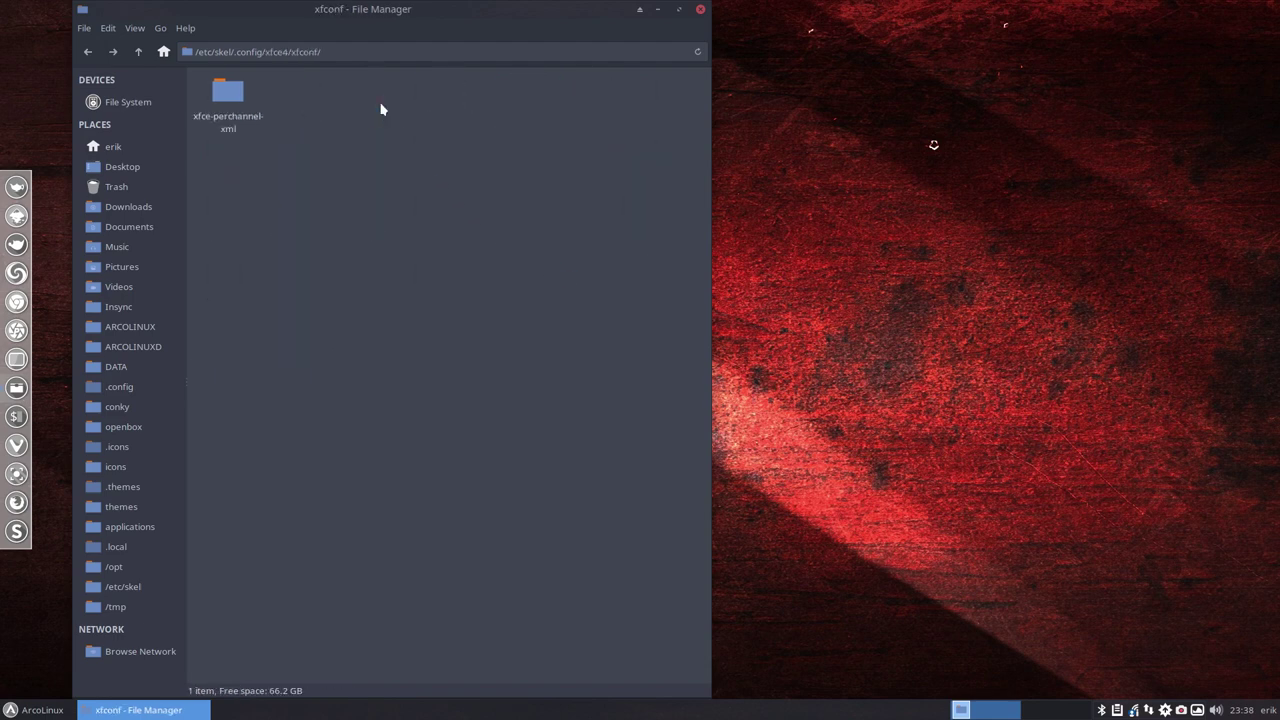
double_click(229, 93)
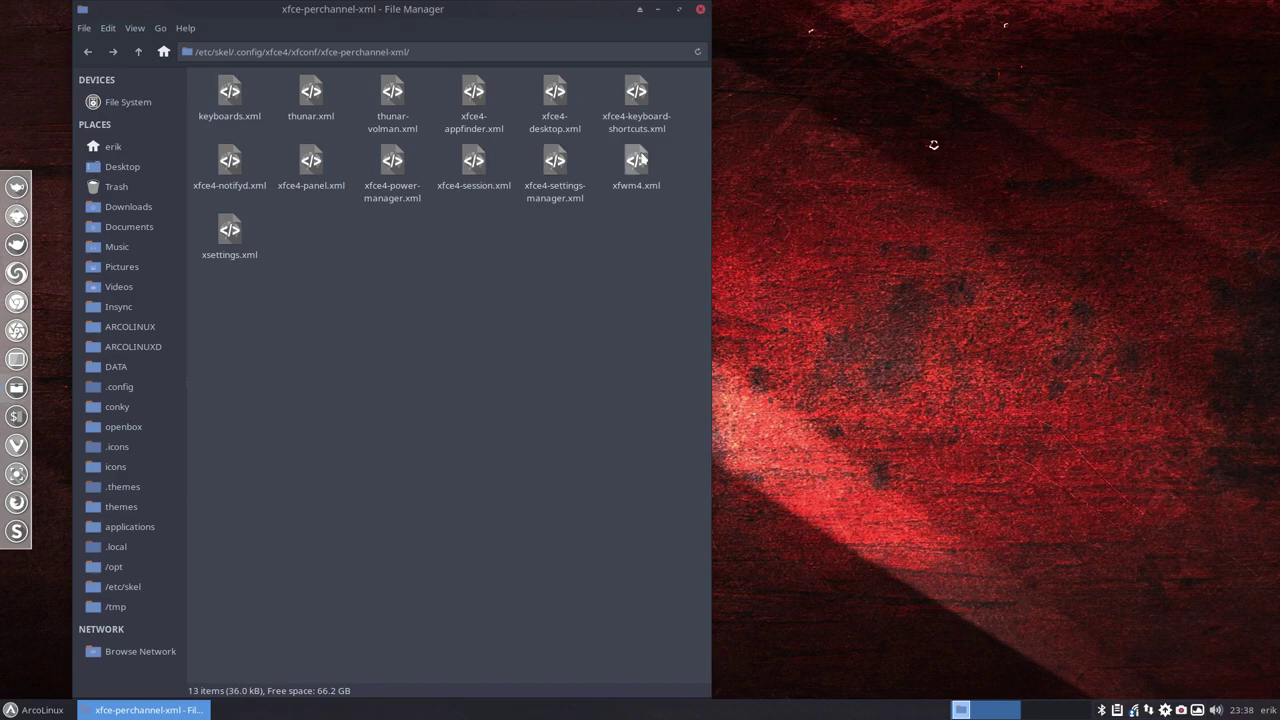
click(634, 108)
double_click(634, 108)
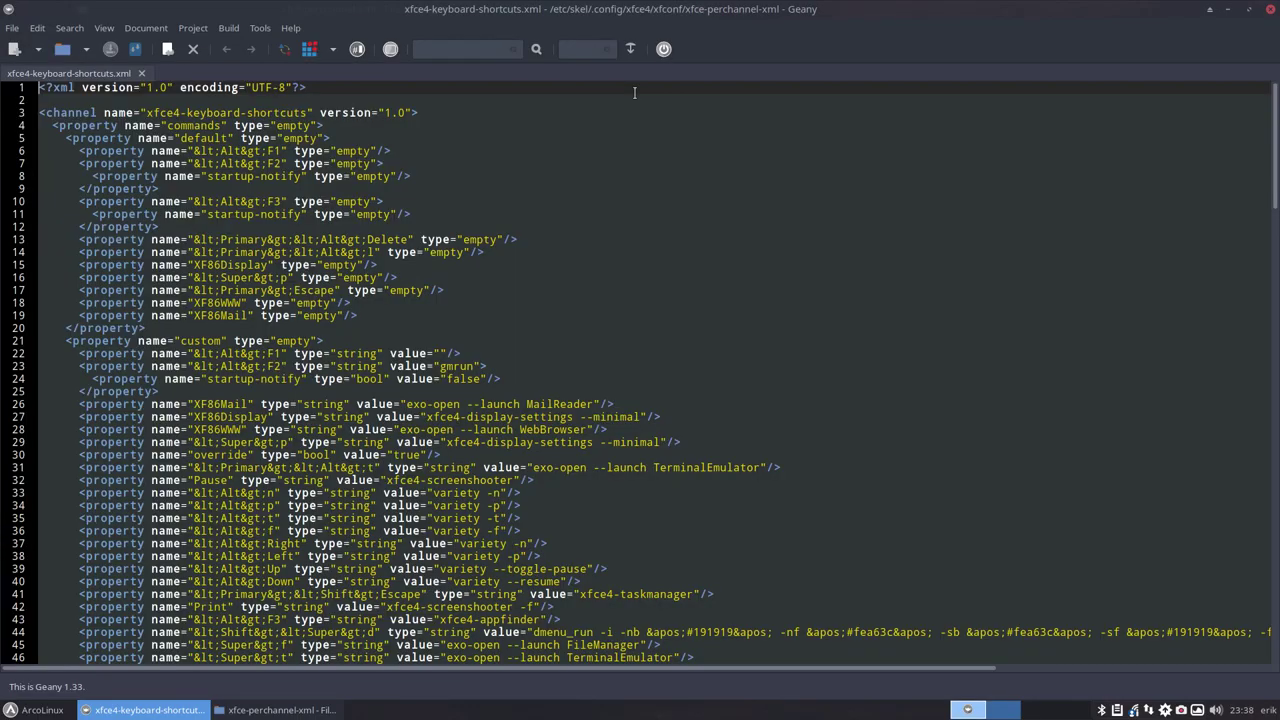
- Search xfce4-keyboard-shortcuts.xml for rofi, examine the key combinations of its entries and close the file
key(ctrl+f)
text(rofi)
key(Return)
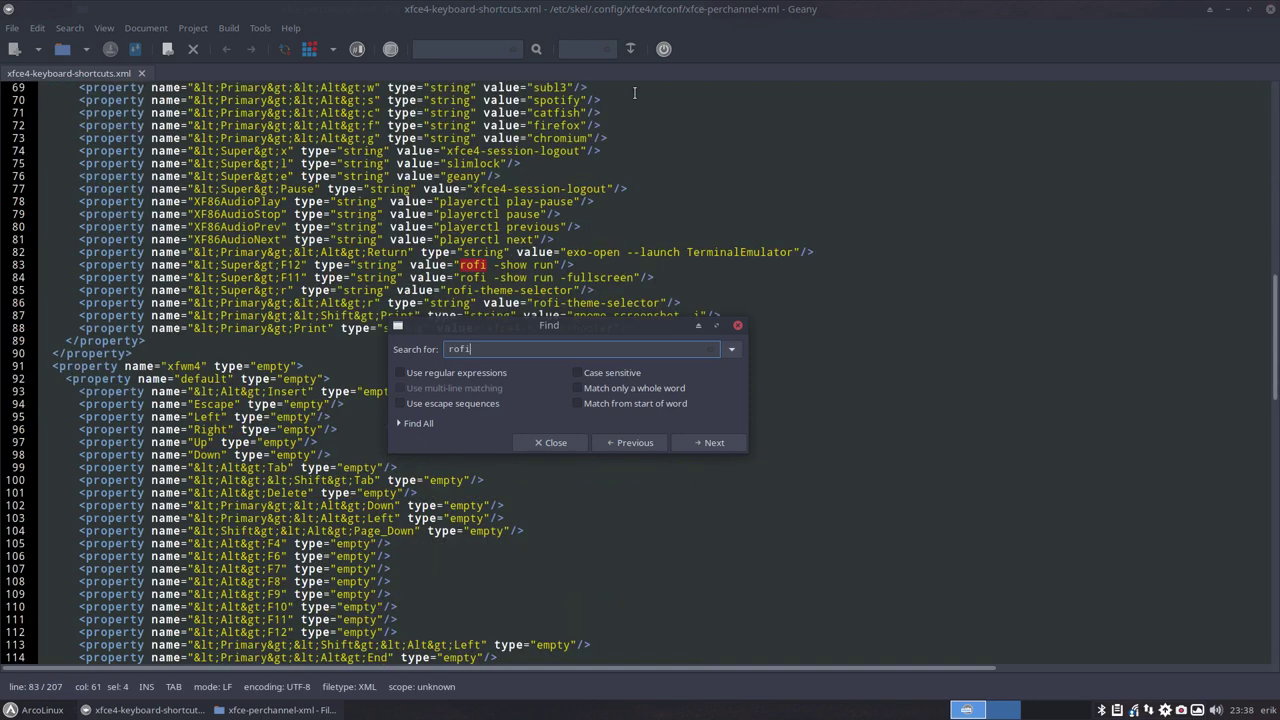
click(712, 443)
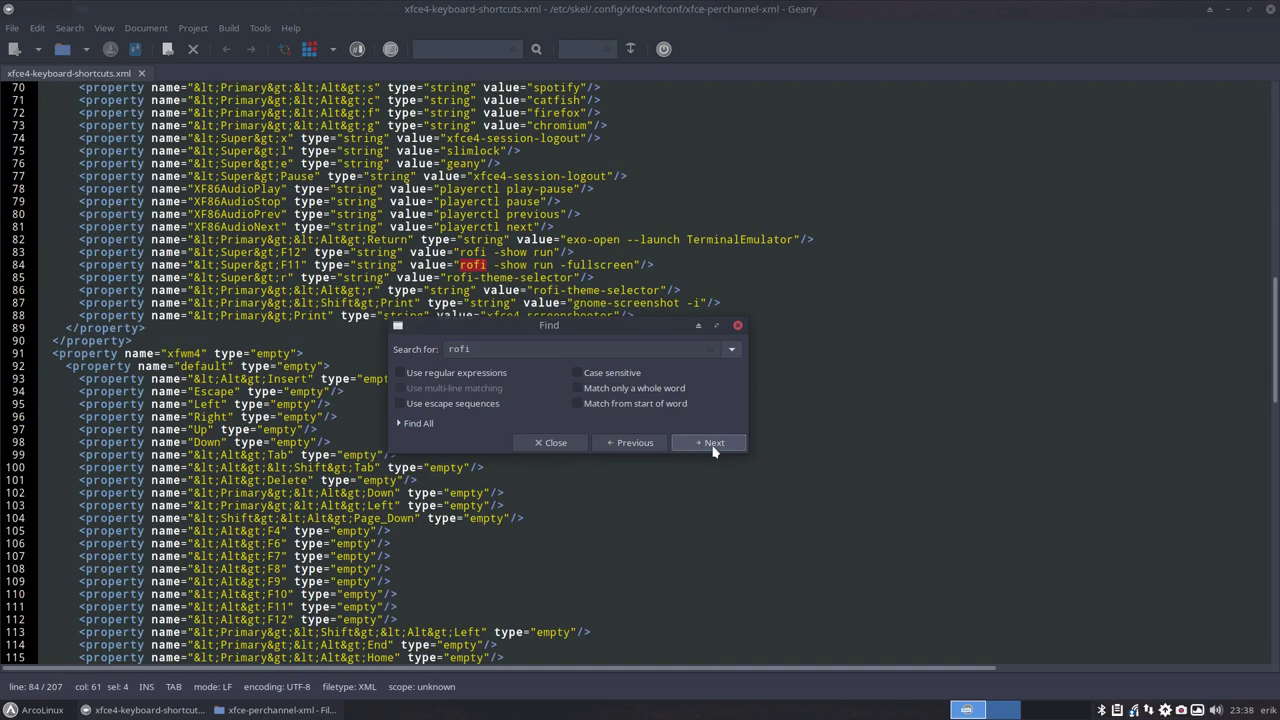
click(712, 443)
click(712, 443)
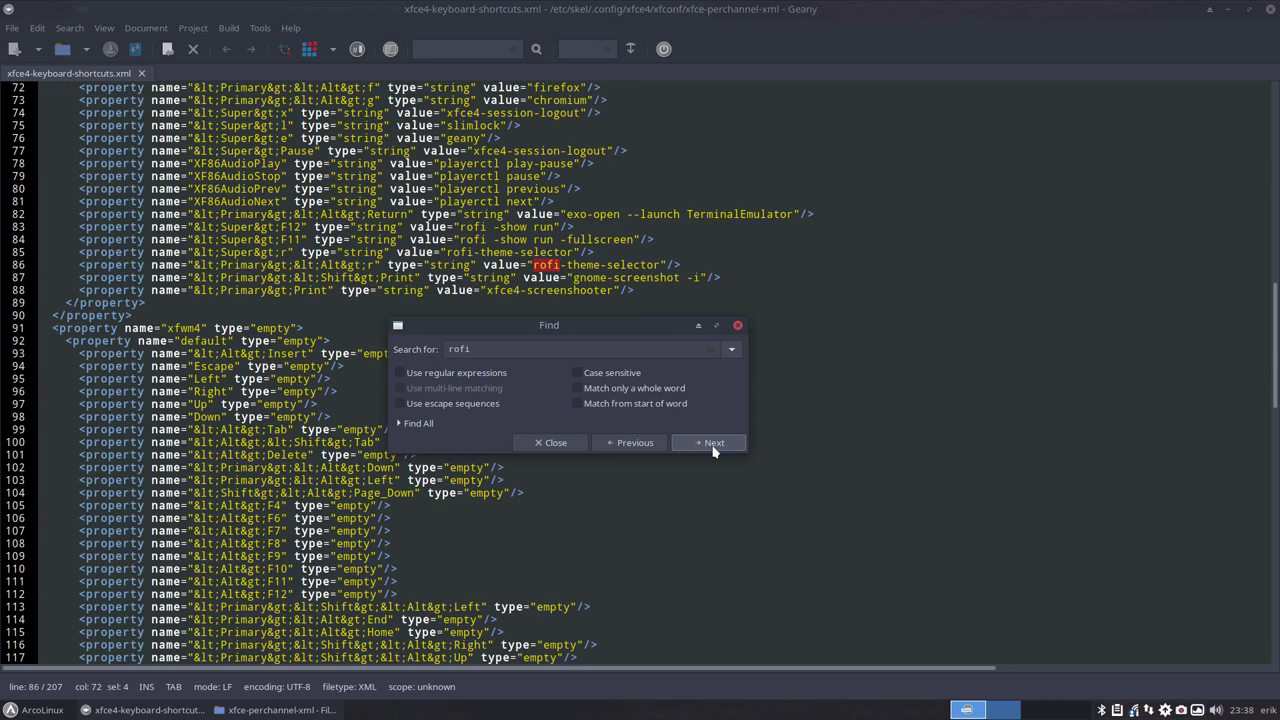
click(737, 325)
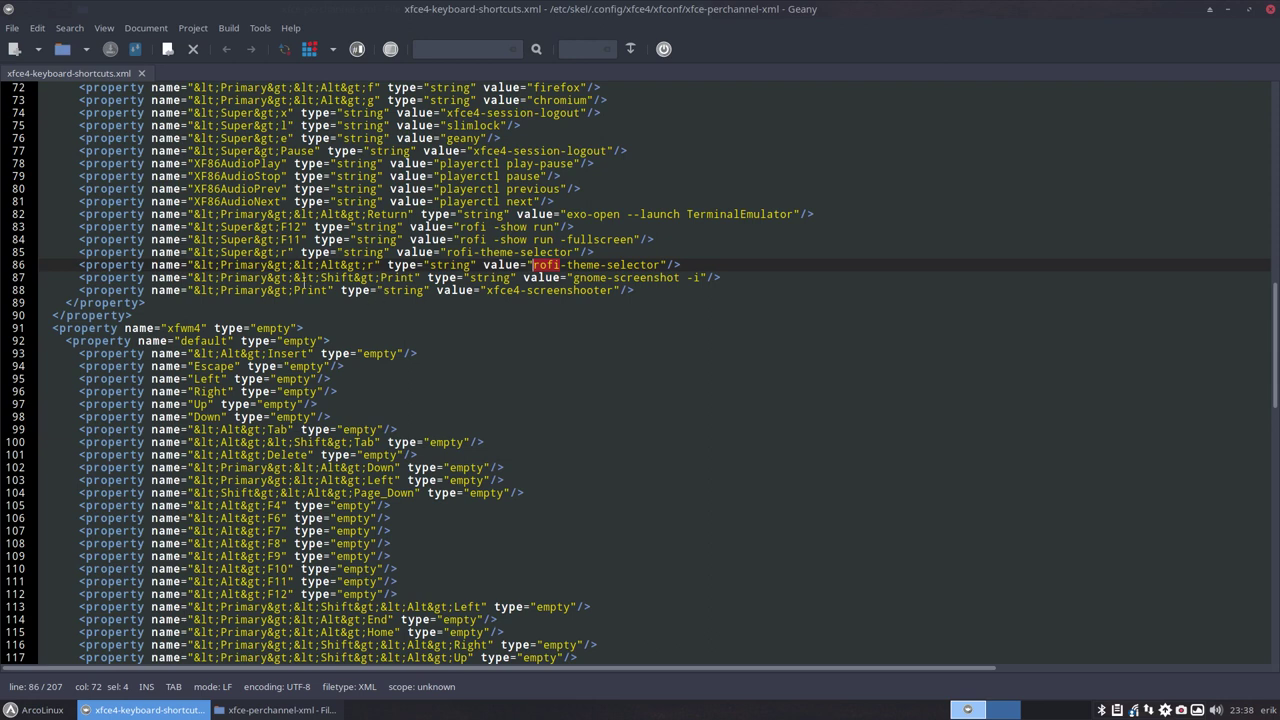
drag(280, 227, 297, 244)
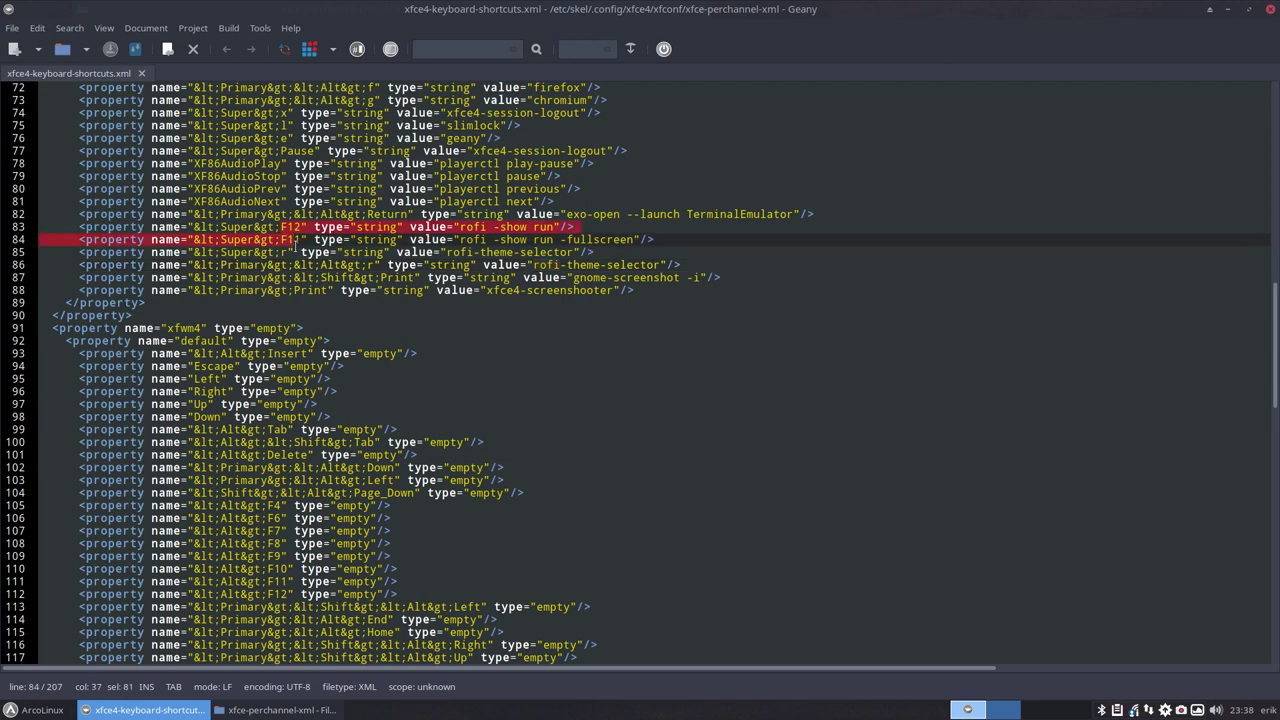
click(287, 252)
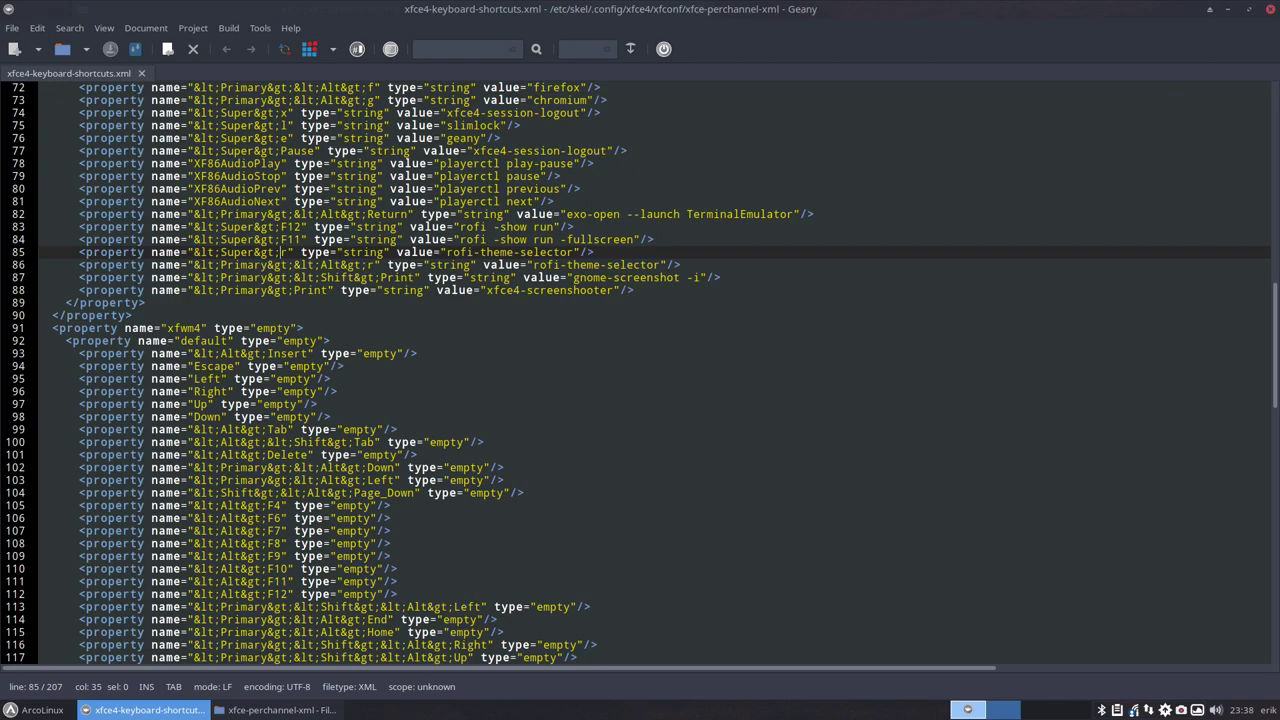
click(1248, 9)
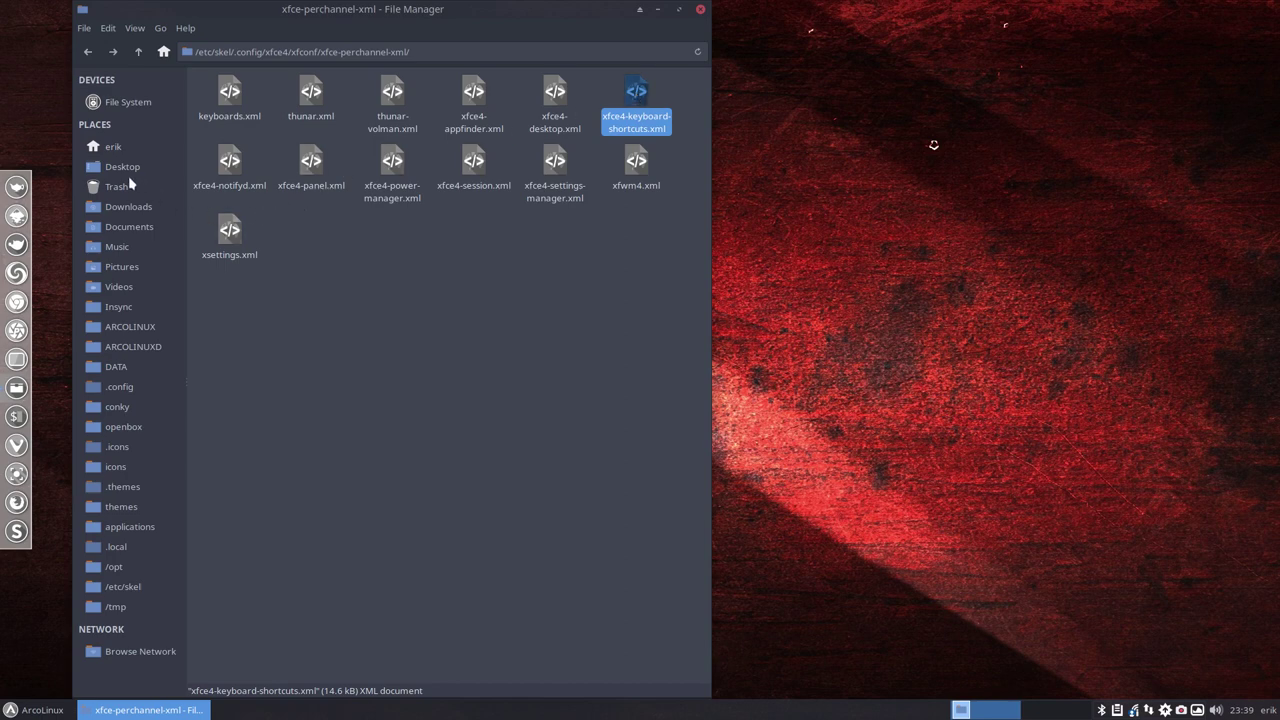
- Copy the /etc/skel version of xfce4-keyboard-shortcuts.xml into the home folder's .config/xfce4/xfconf/xfce-perchannel-xml, replacing the existing file
click(124, 148)
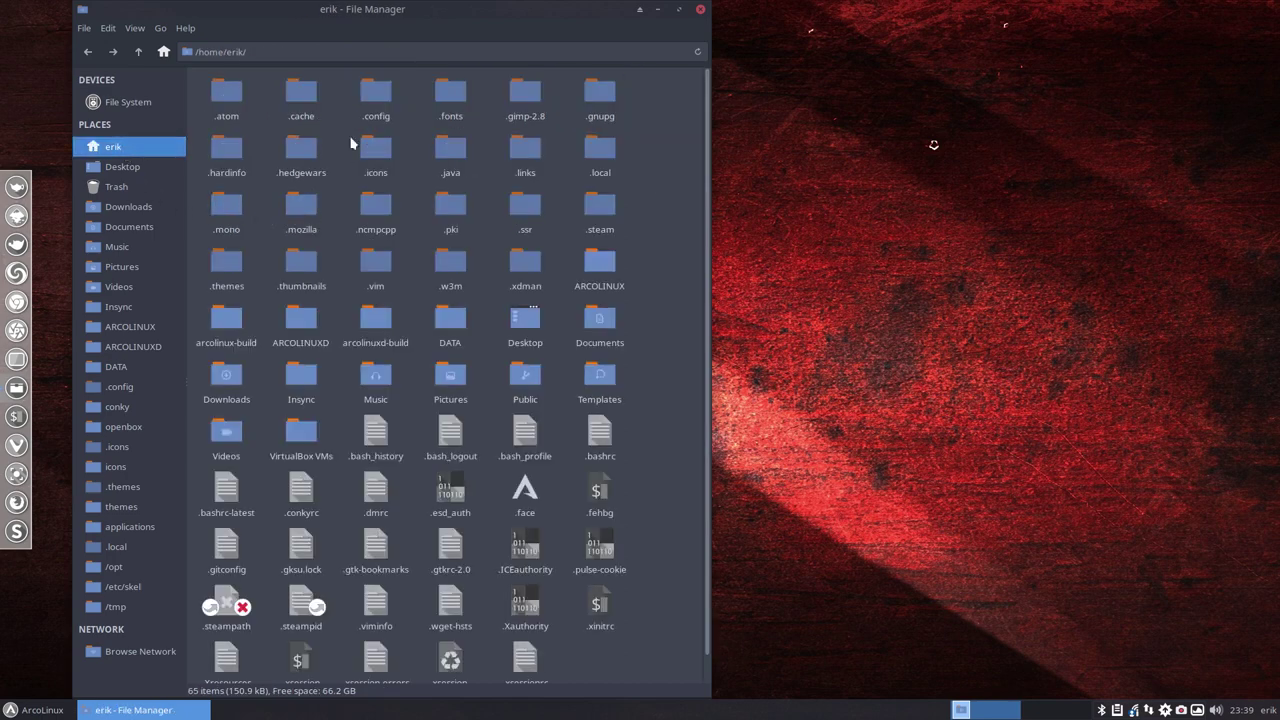
double_click(373, 103)
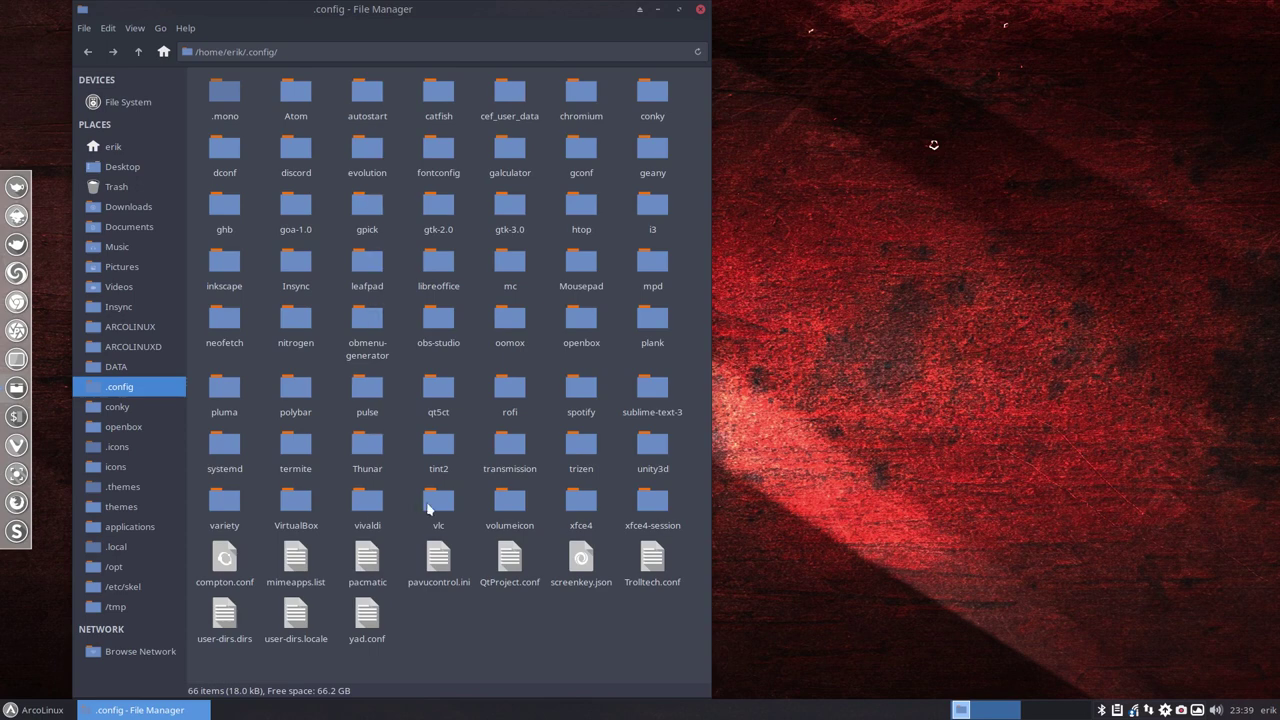
double_click(579, 503)
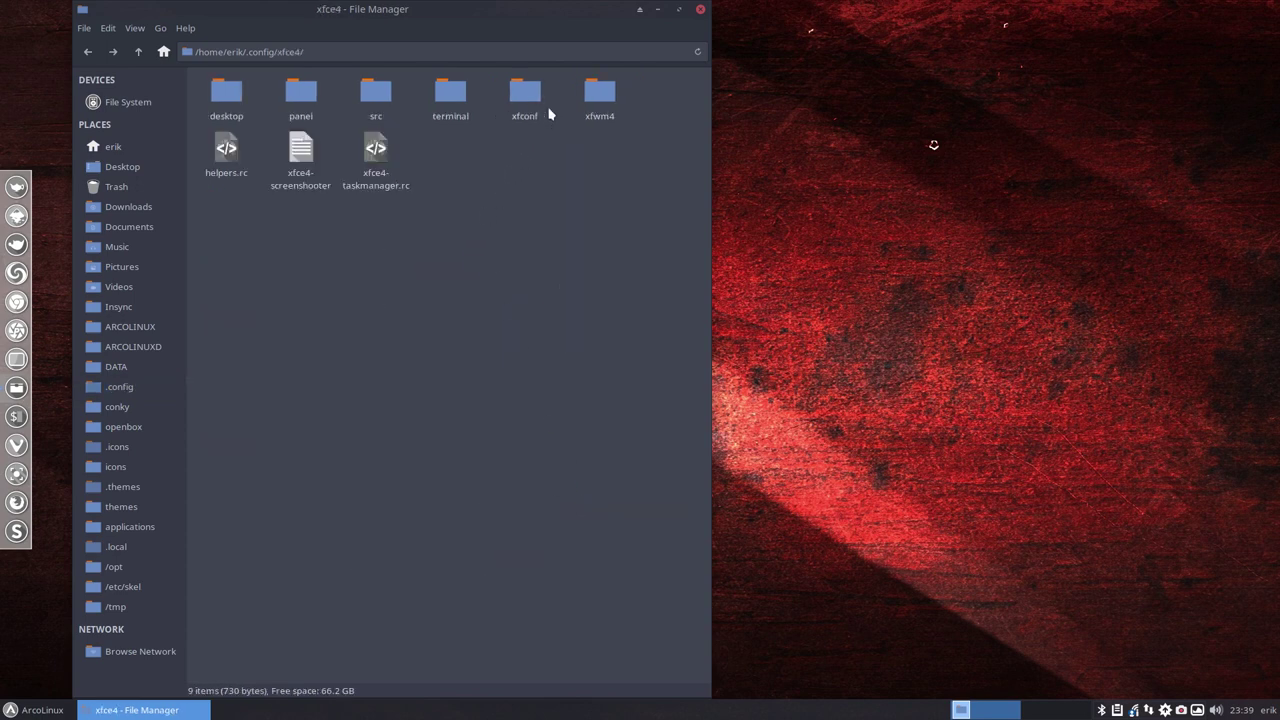
double_click(525, 93)
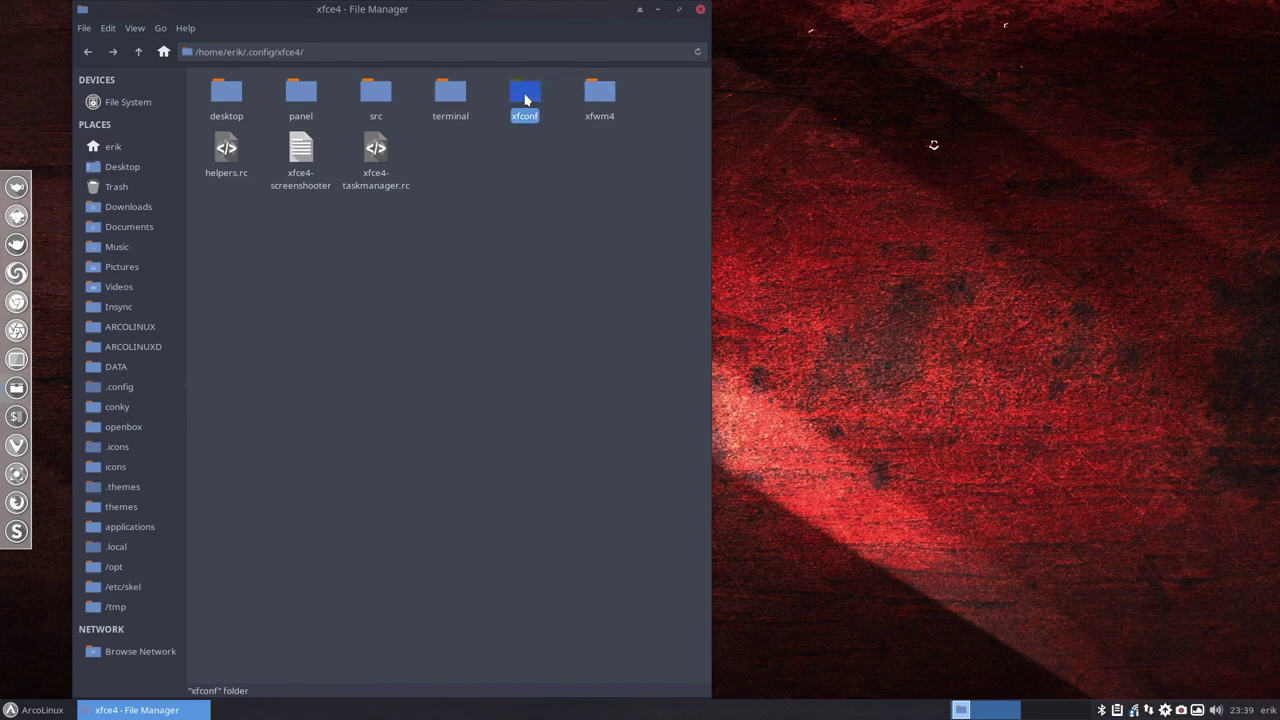
double_click(232, 94)
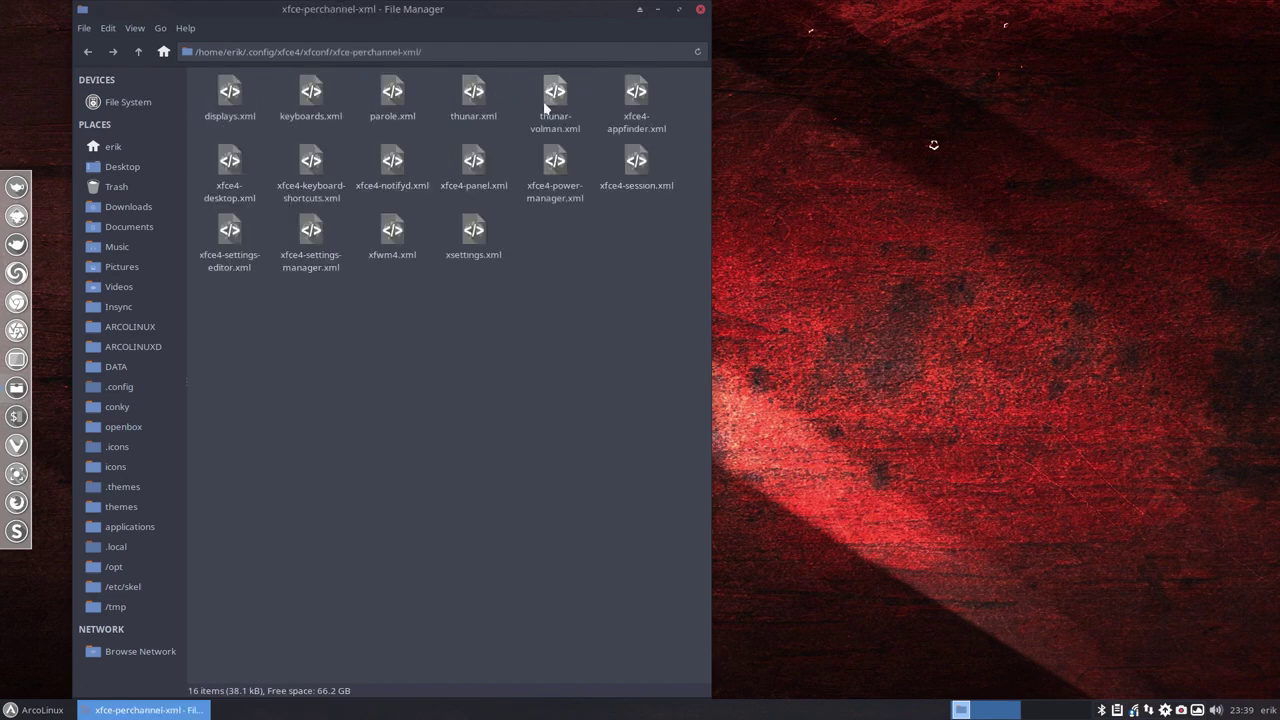
click(308, 166)
key(ctrl+v)
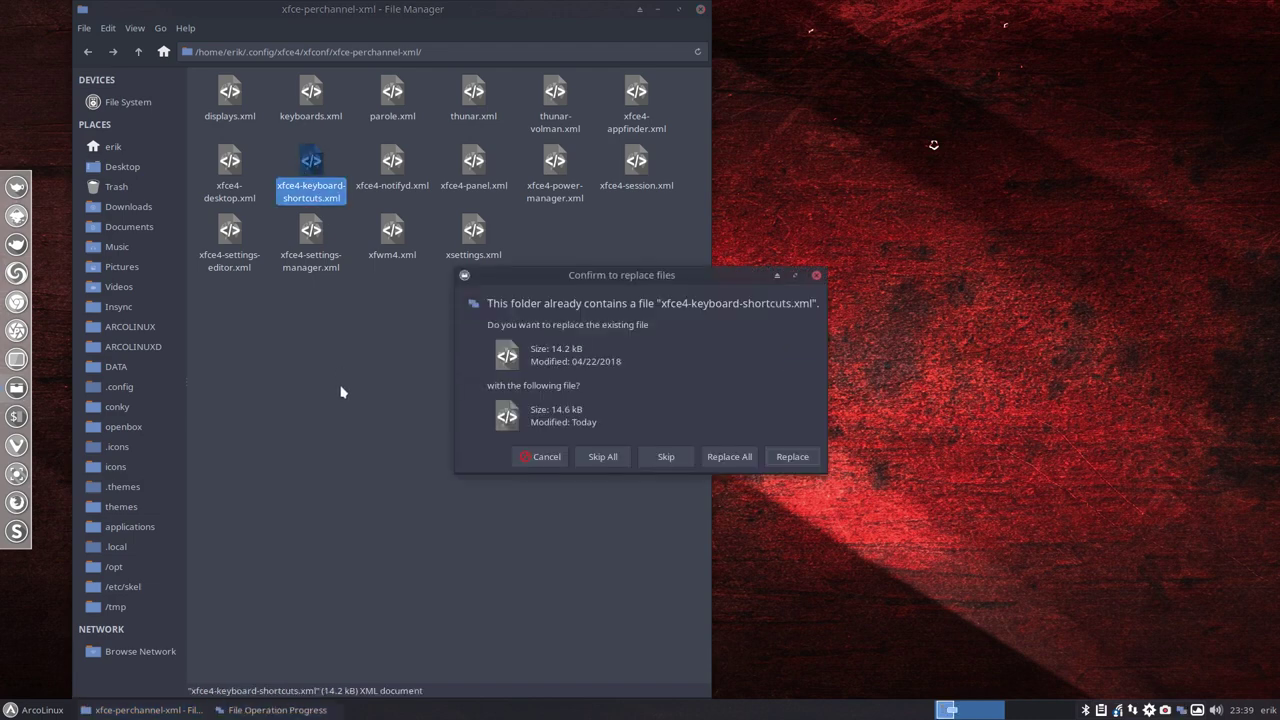
click(792, 457)
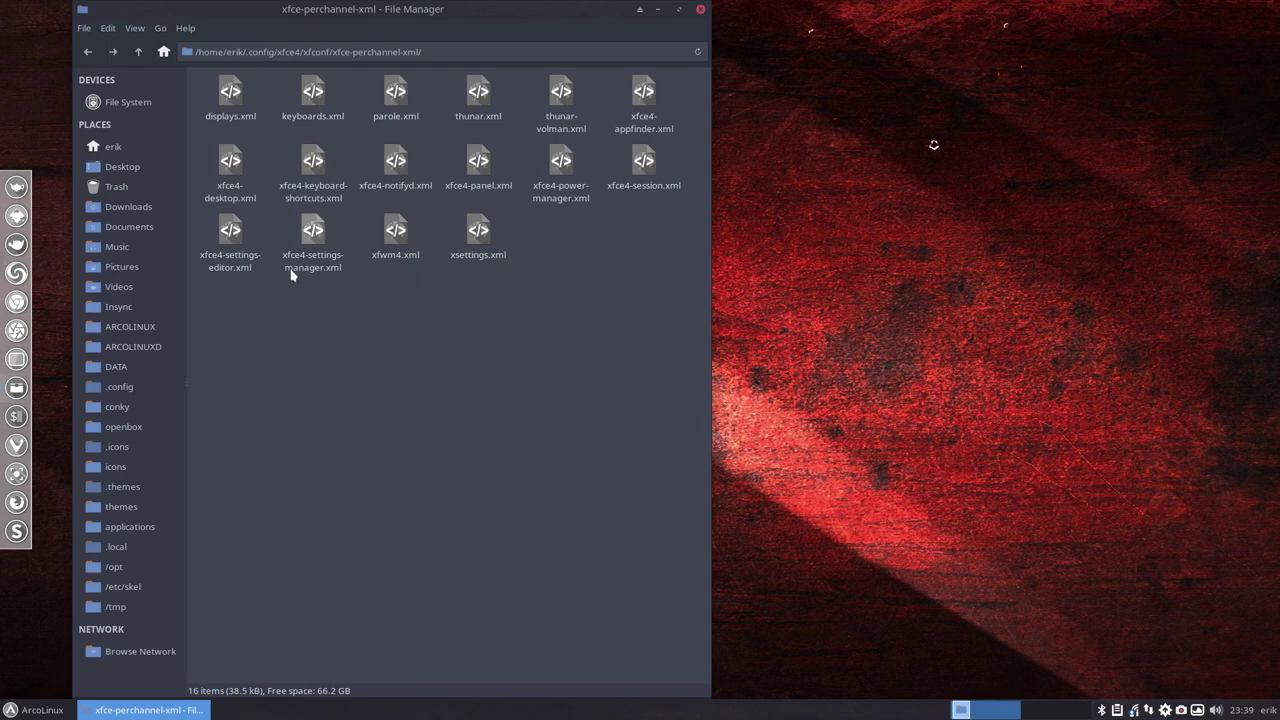
drag(211, 314, 677, 38)
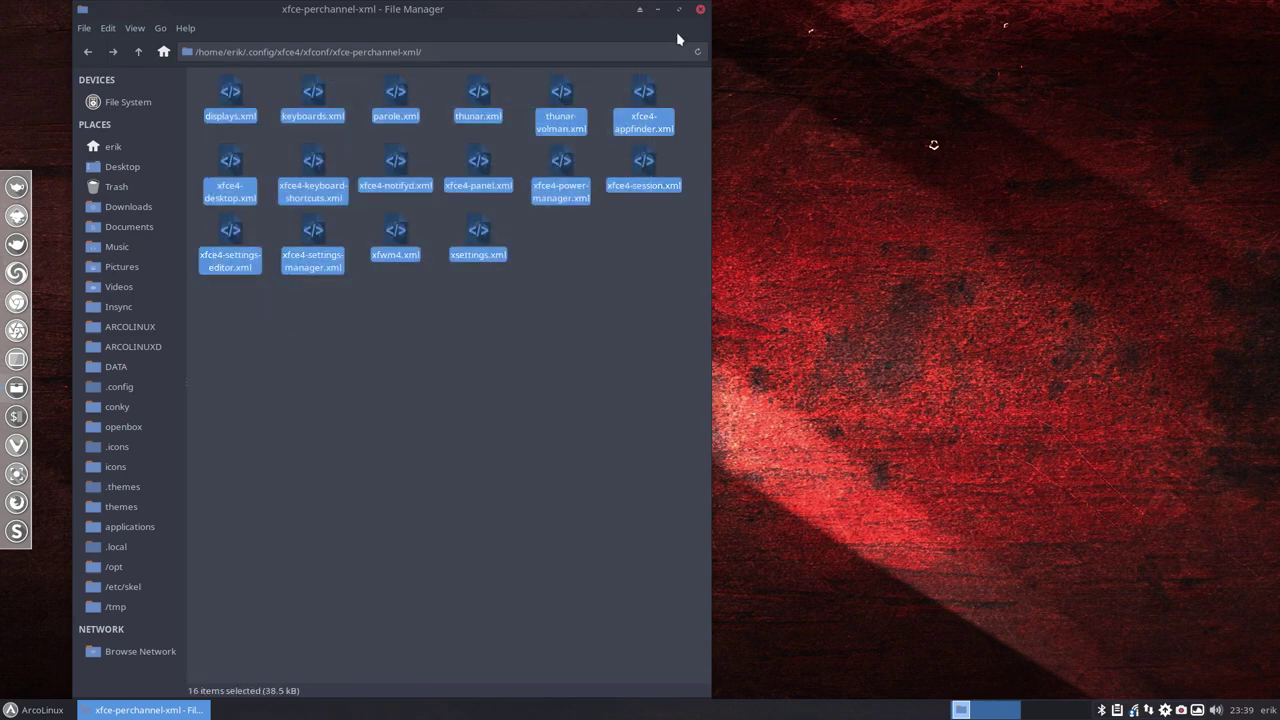
click(336, 158)
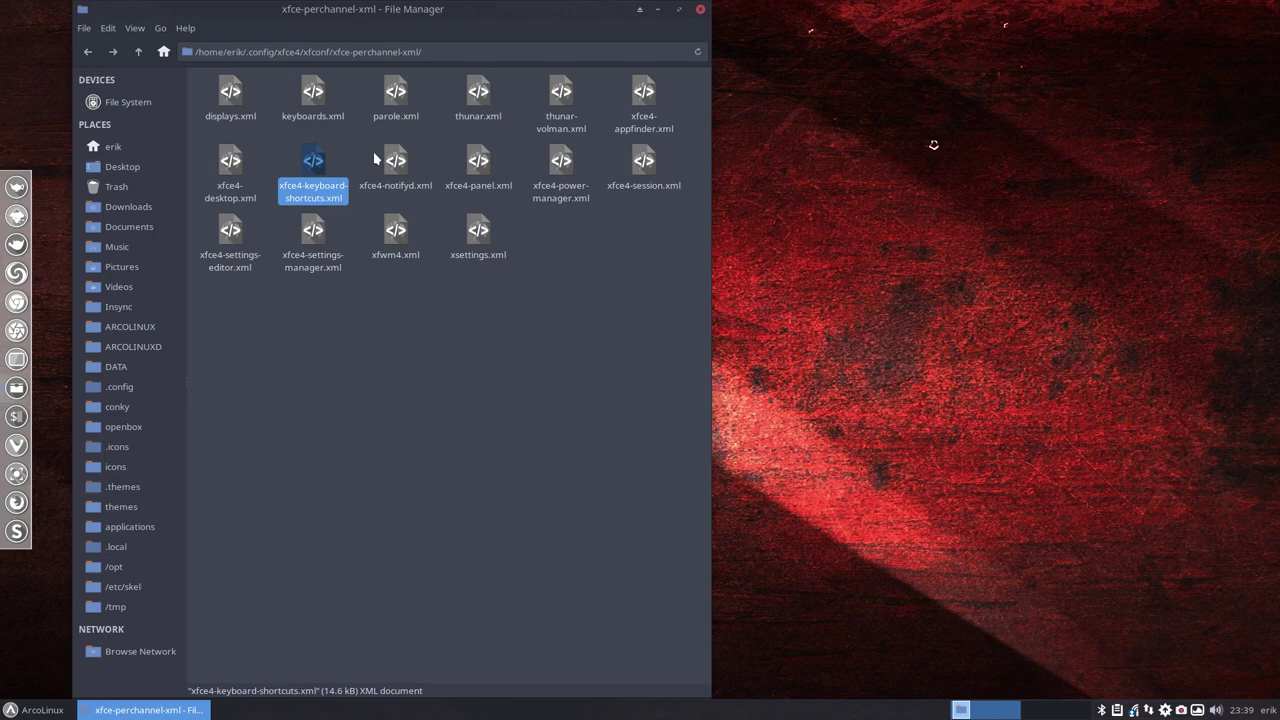